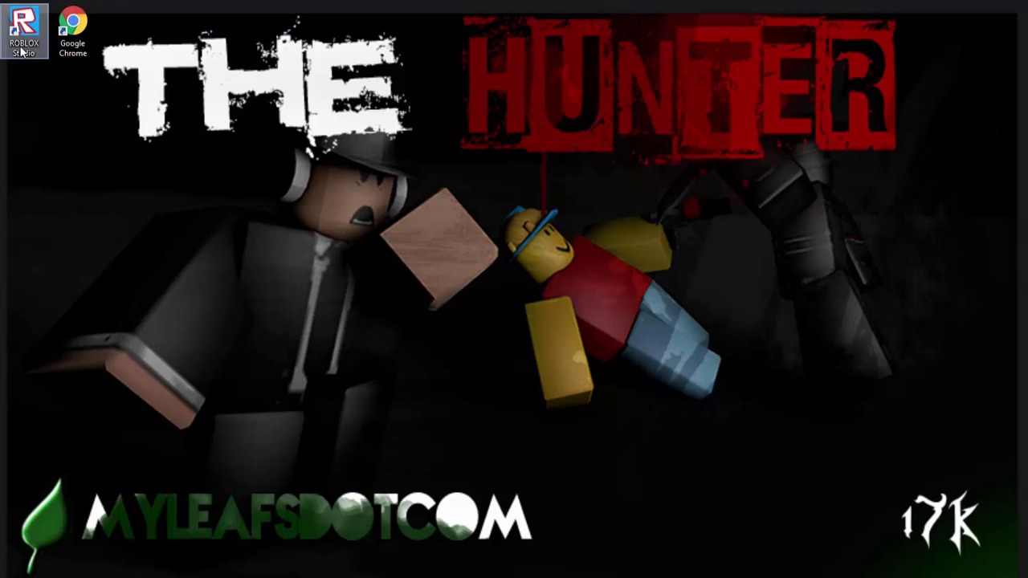
Launch ROBLOX Studio and create a new place from the Baseplate template, dismissing the auto-save recovery.
click(22, 51)
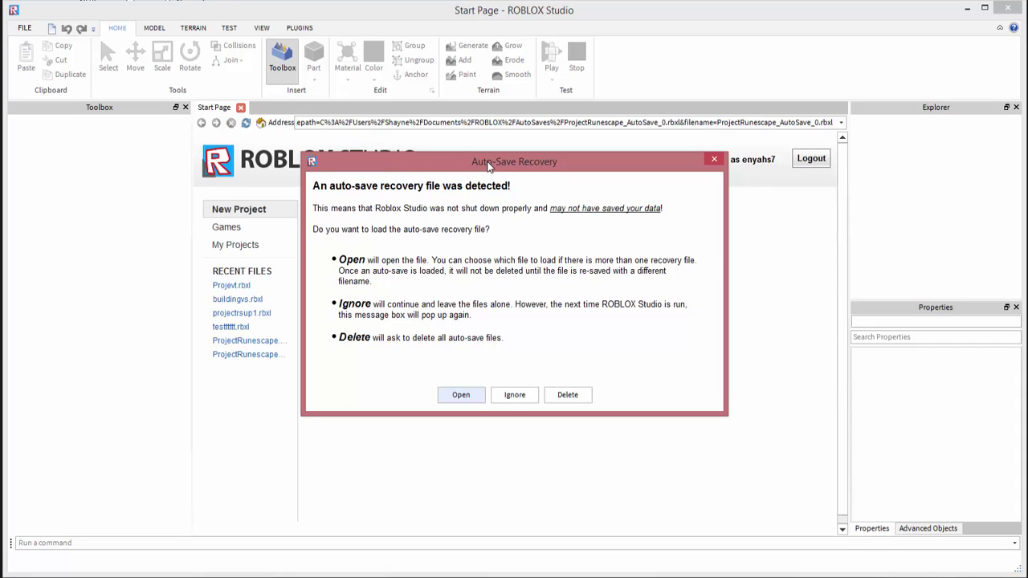
mouse_move(481, 164)
mouse_down()
mouse_move(464, 144)
mouse_move(482, 167)
mouse_up()
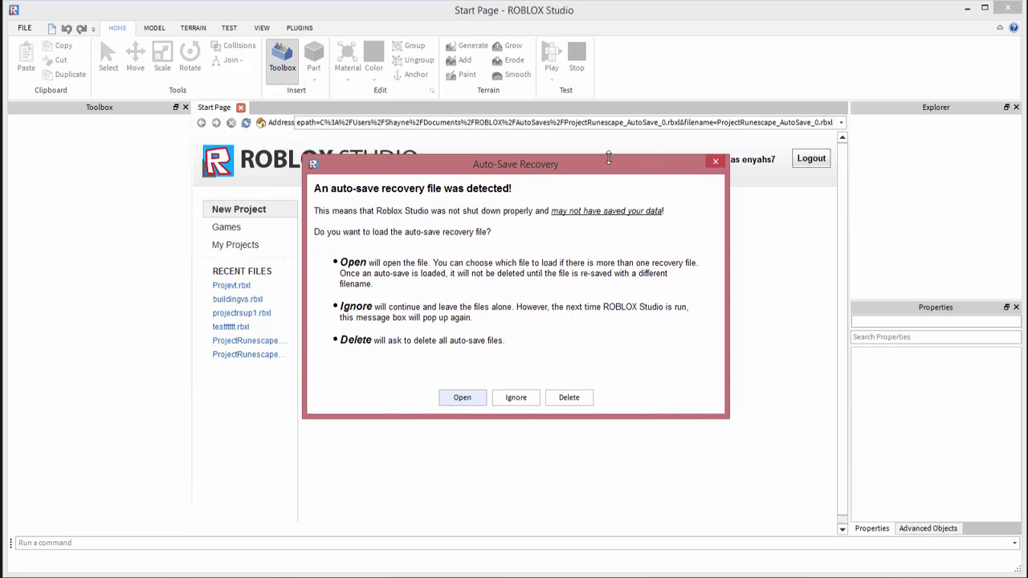
click(714, 164)
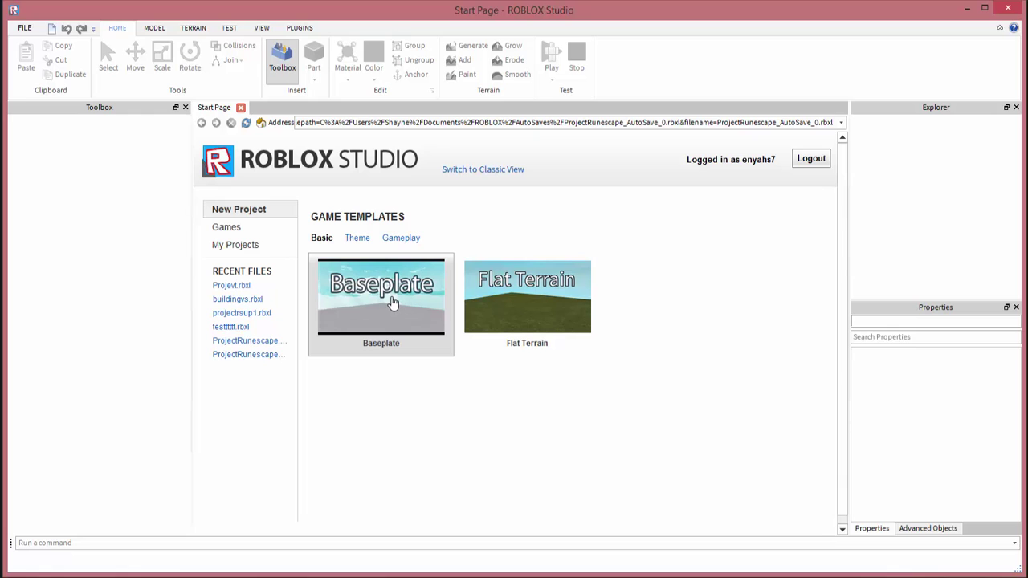
click(384, 290)
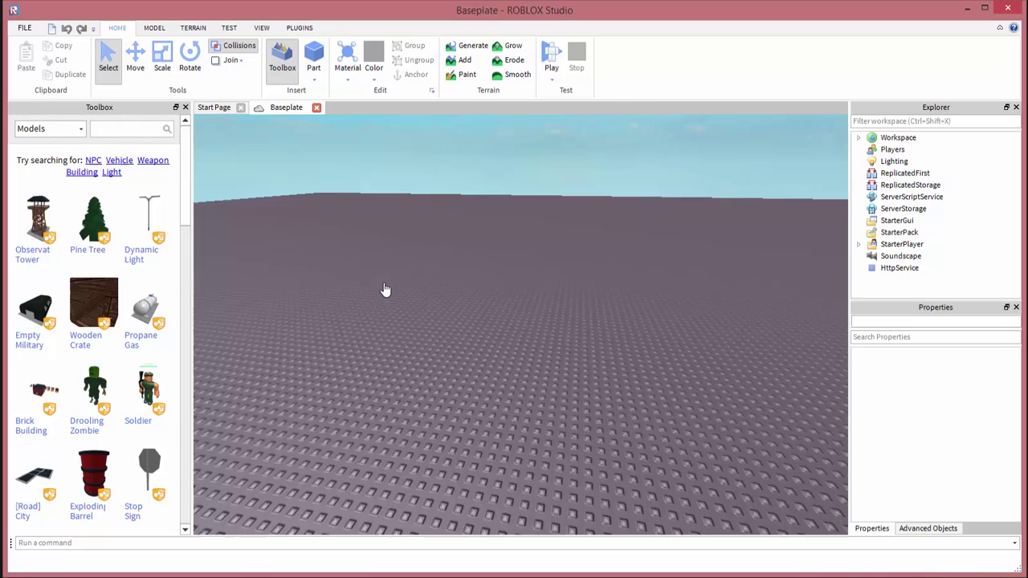
Start a play test of the baseplate and turn the spawned character to face the camera.
key(q)
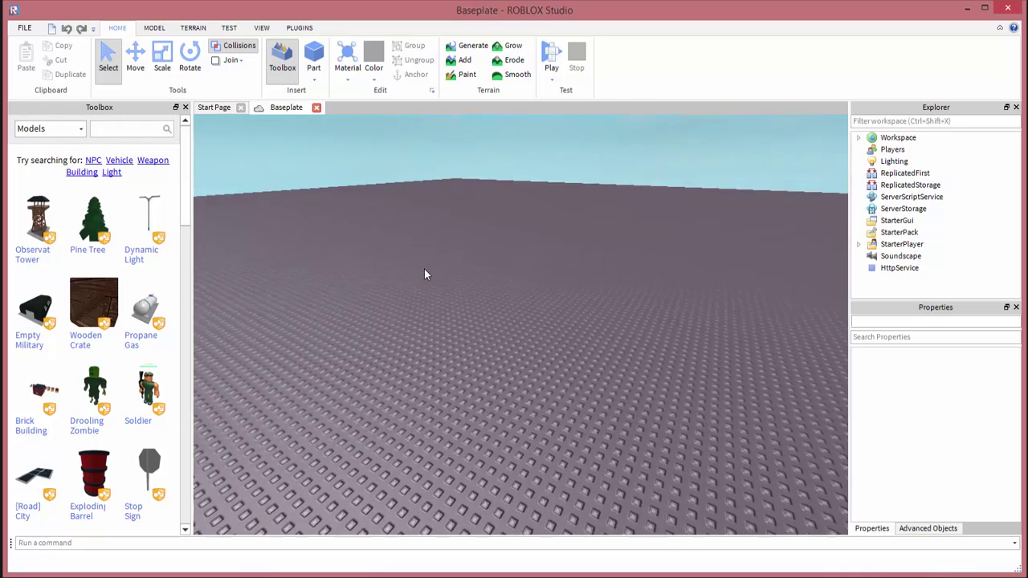
key(q)
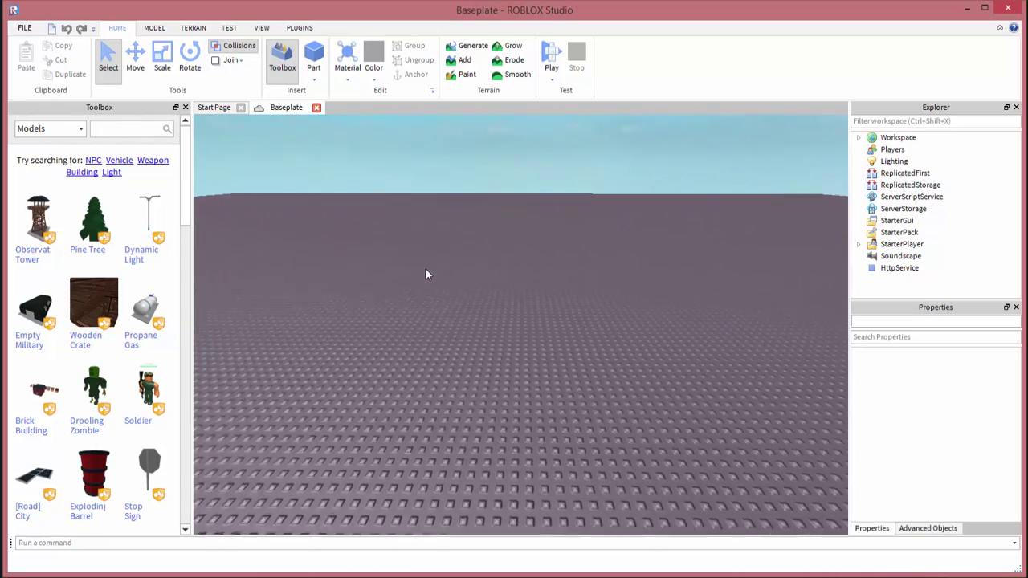
right_drag(423, 267, 425, 269)
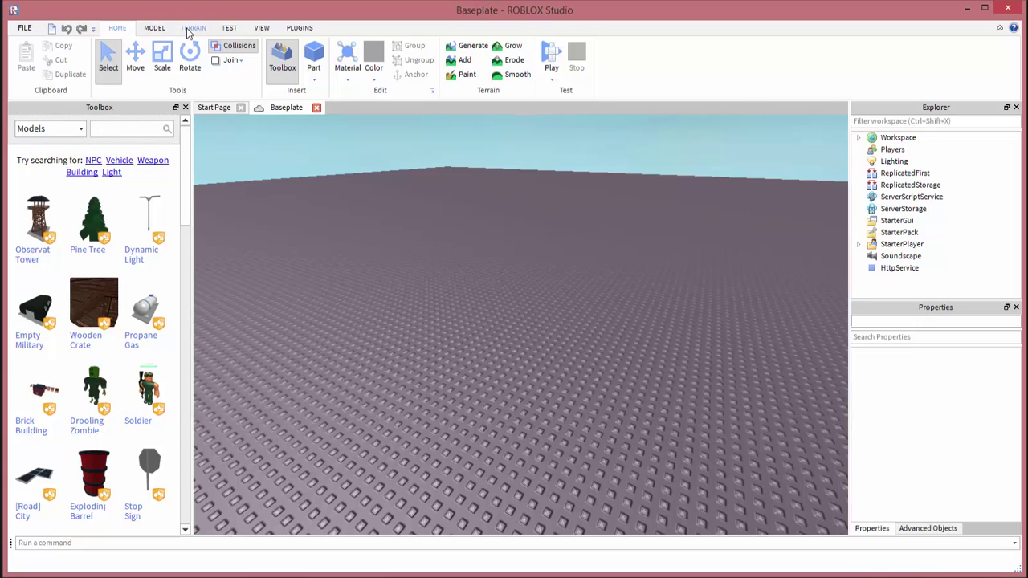
click(233, 29)
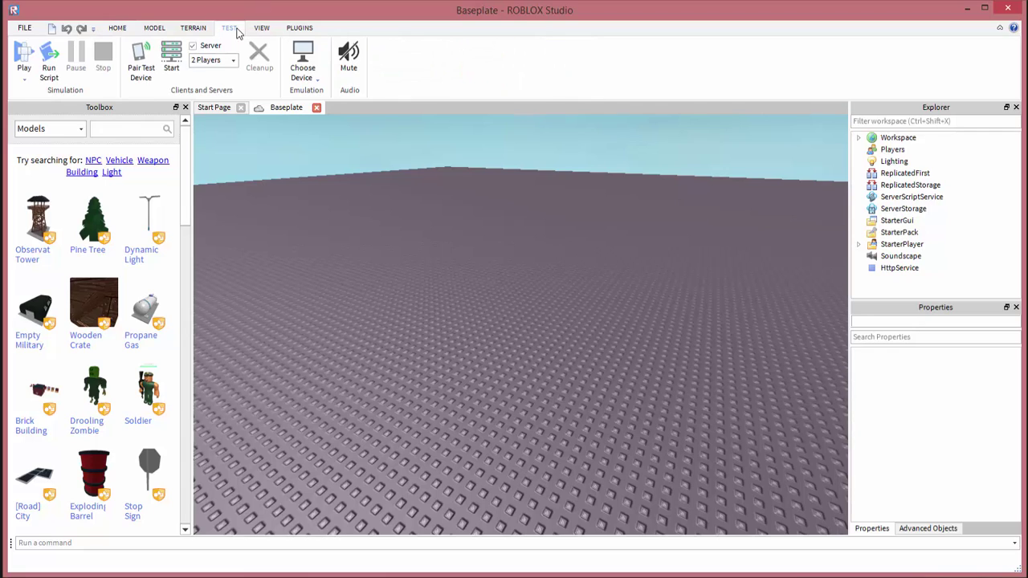
click(25, 54)
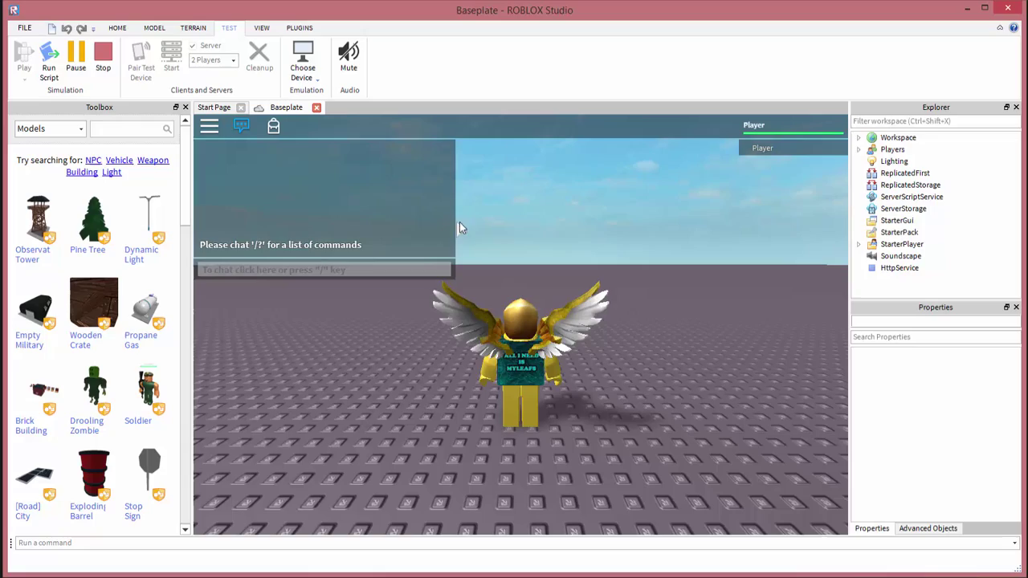
right_drag(549, 232, 566, 232)
key(w)
key(s)
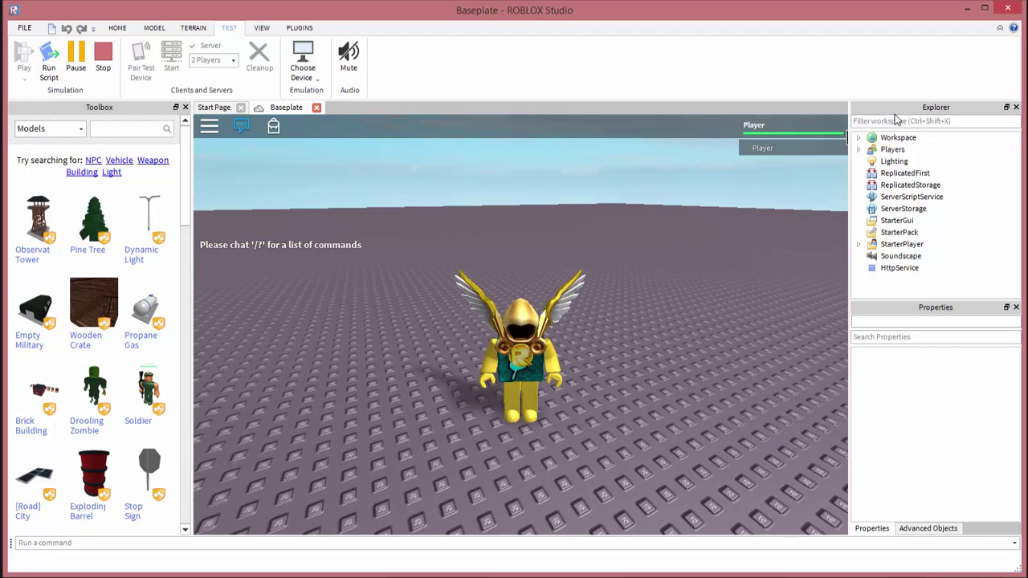
Hide and restore the Properties window, and do the same with the Explorer window.
click(892, 150)
click(258, 29)
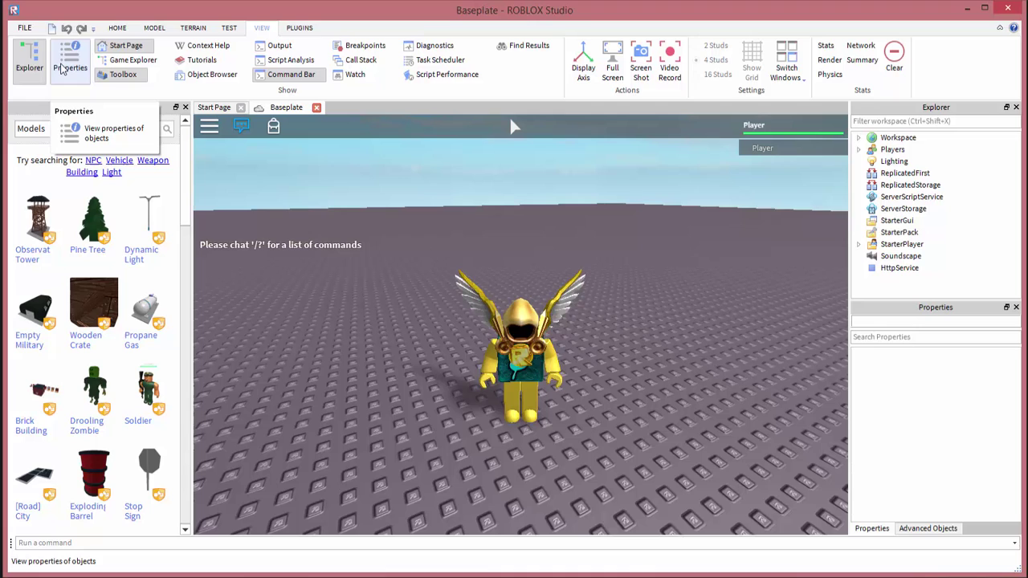
click(80, 62)
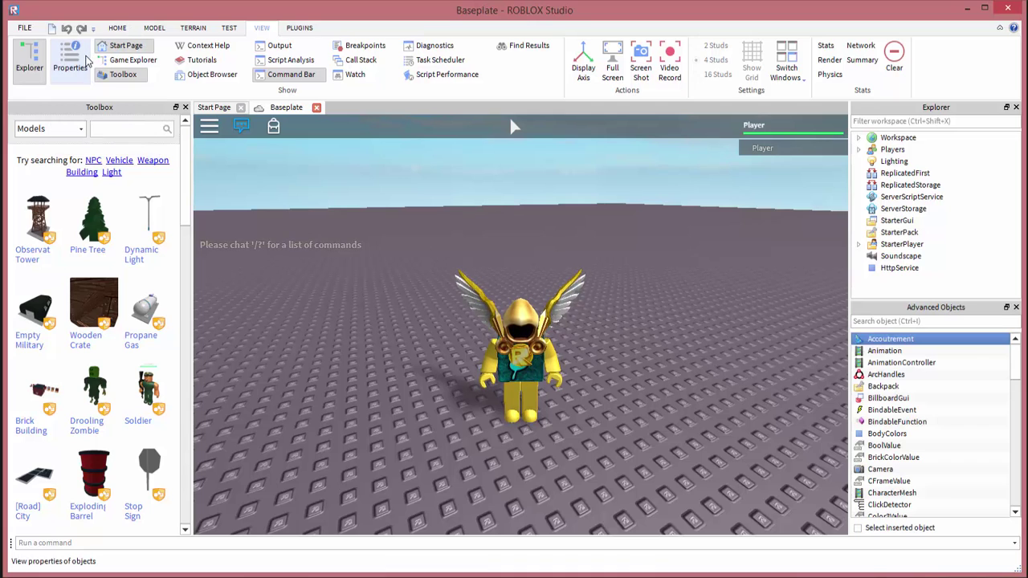
click(87, 61)
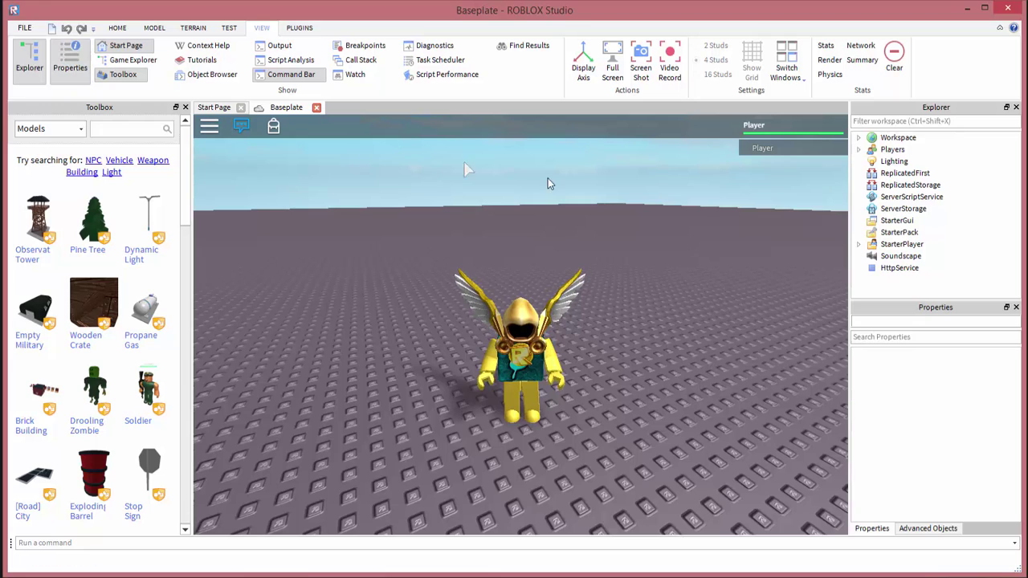
click(29, 60)
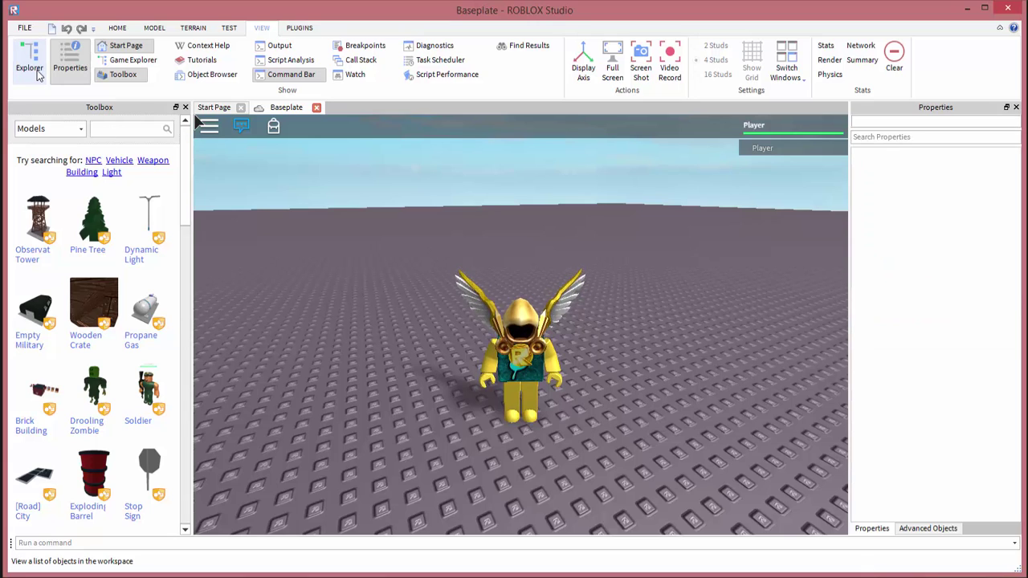
click(29, 60)
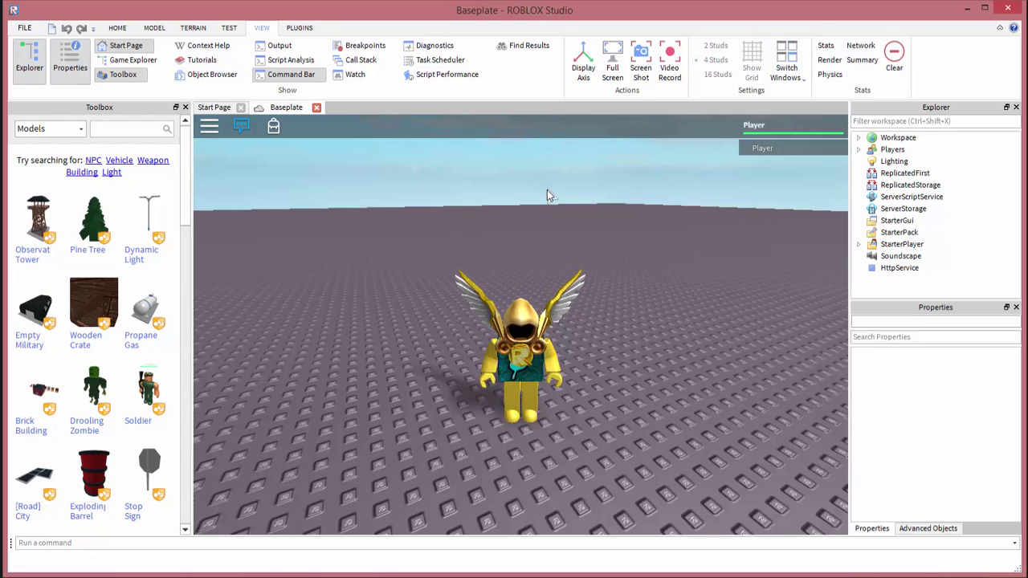
Copy all child objects of the Player model in Workspace, from Body Colors through 3.0 Male Right Leg.
right_drag(543, 193, 543, 192)
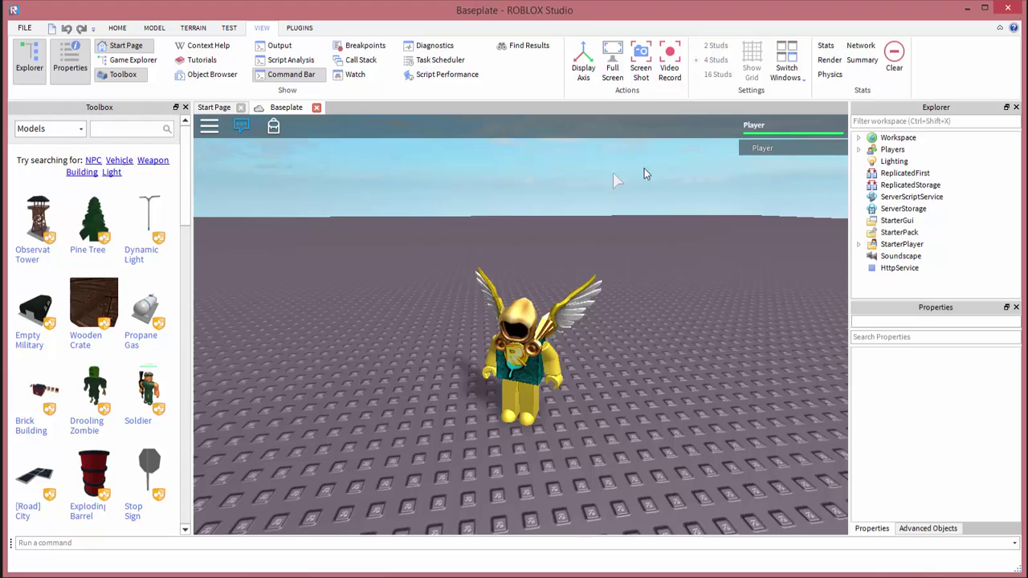
click(860, 138)
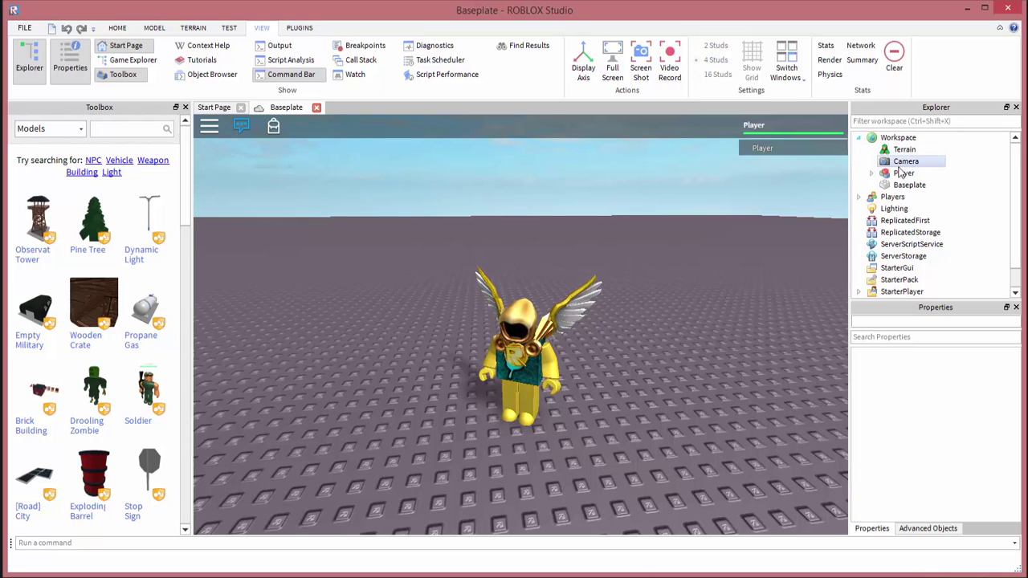
click(873, 174)
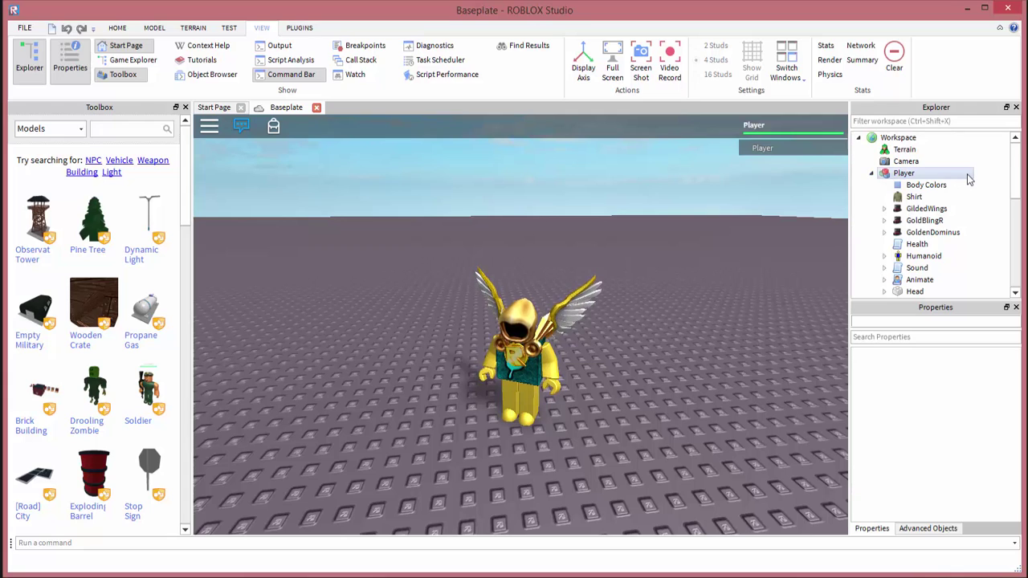
scroll(968, 179, down, 1)
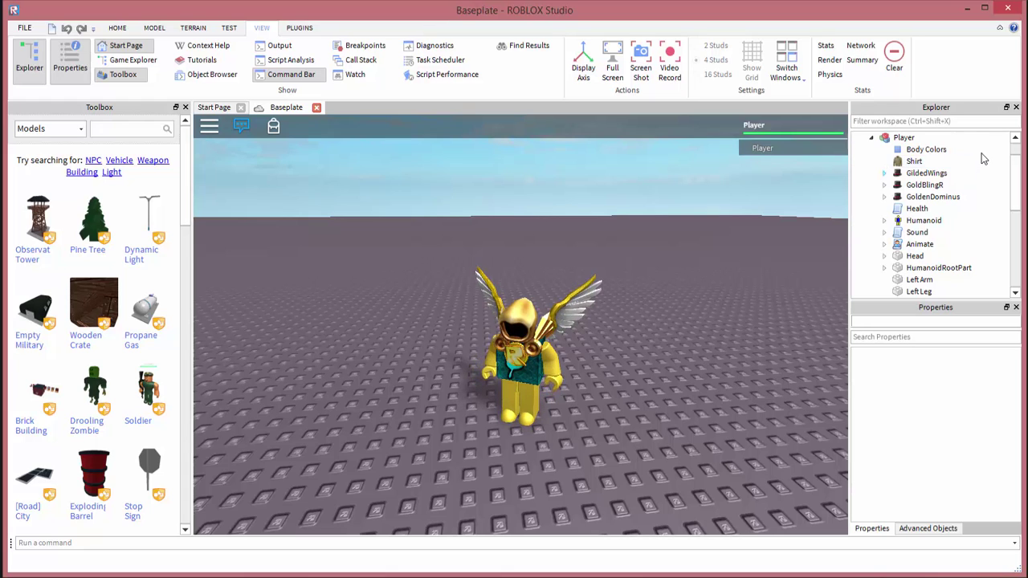
mouse_move(963, 158)
mouse_down()
mouse_move(904, 201)
mouse_move(910, 272)
mouse_up()
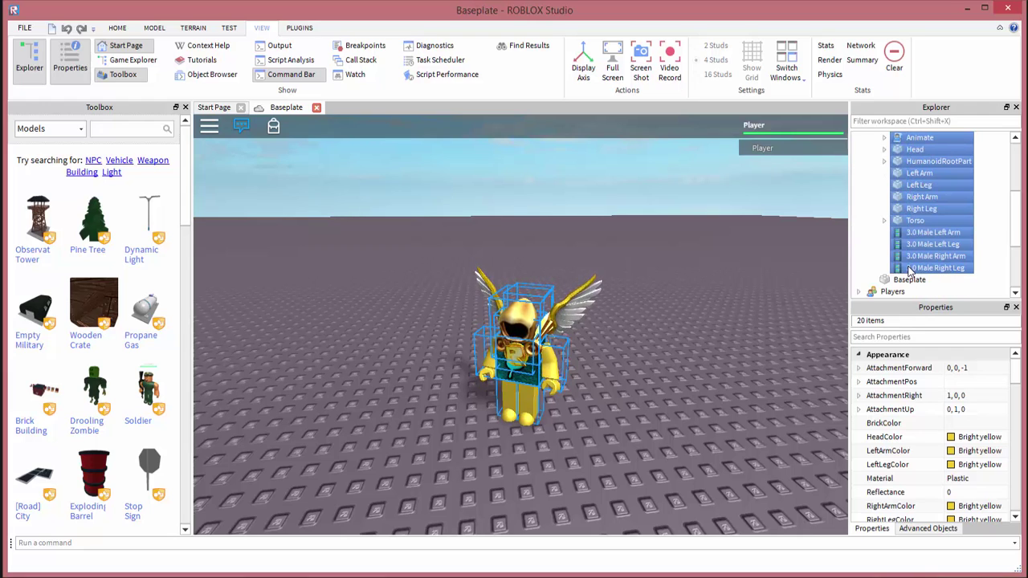
right_click(920, 214)
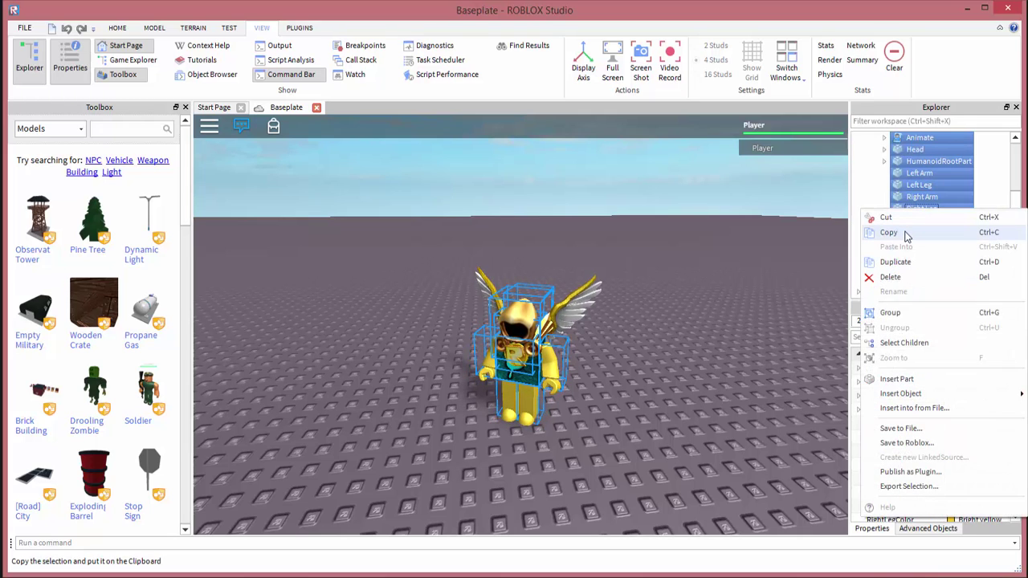
click(906, 235)
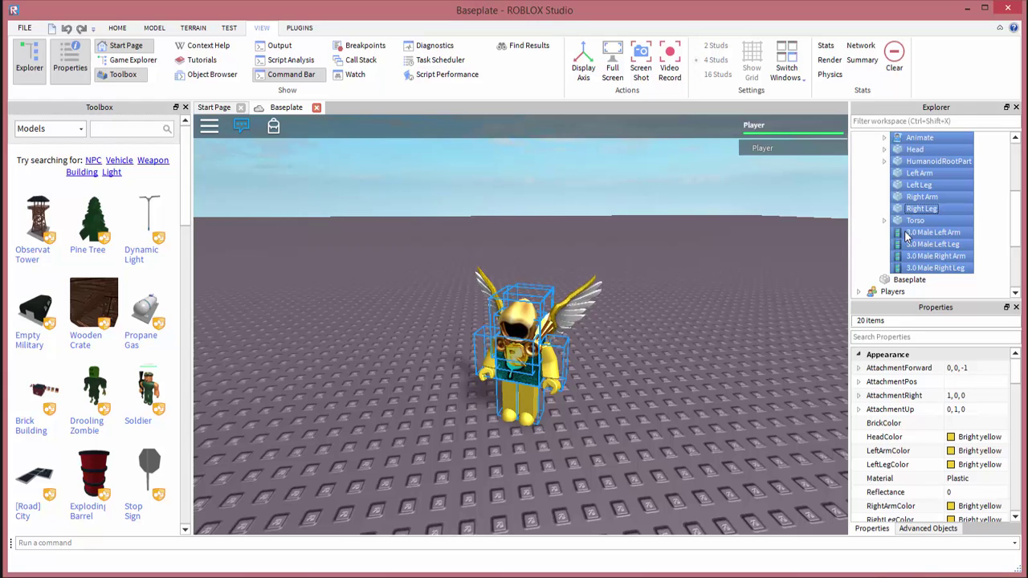
scroll(906, 233, up, 3)
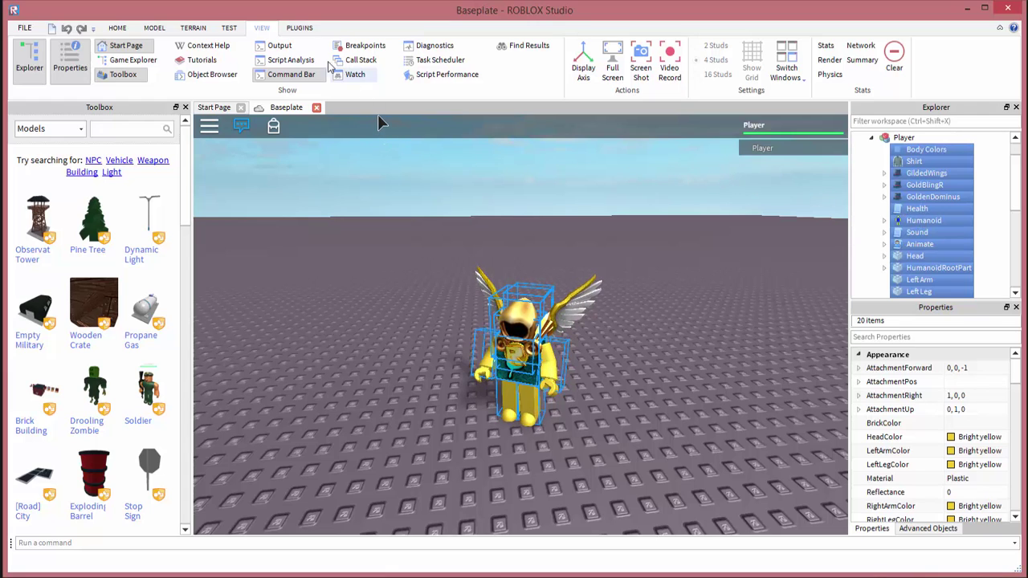
Stop the play test and paste the copied character parts into Workspace.
click(229, 27)
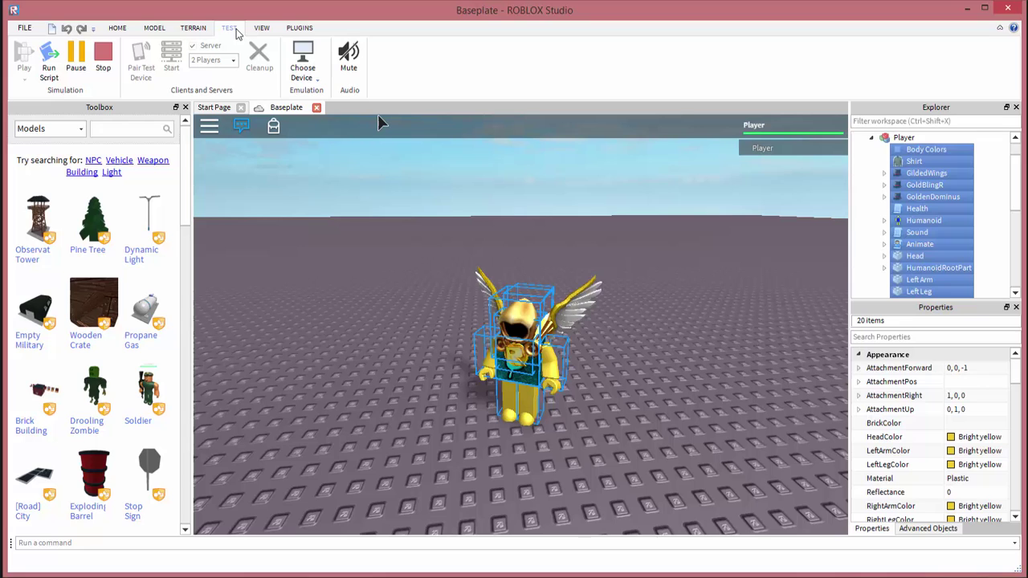
click(103, 56)
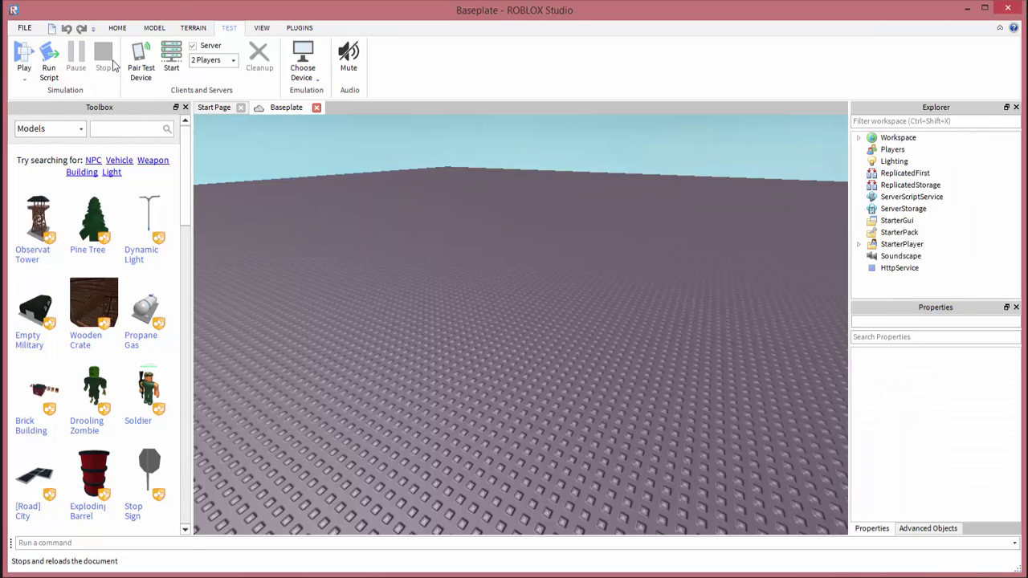
click(858, 139)
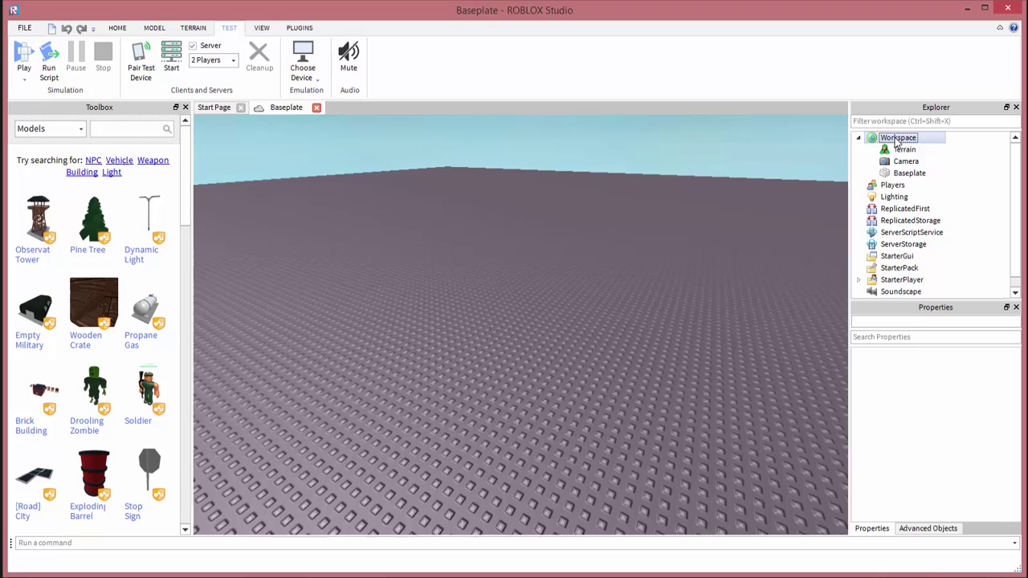
click(897, 140)
right_click(897, 142)
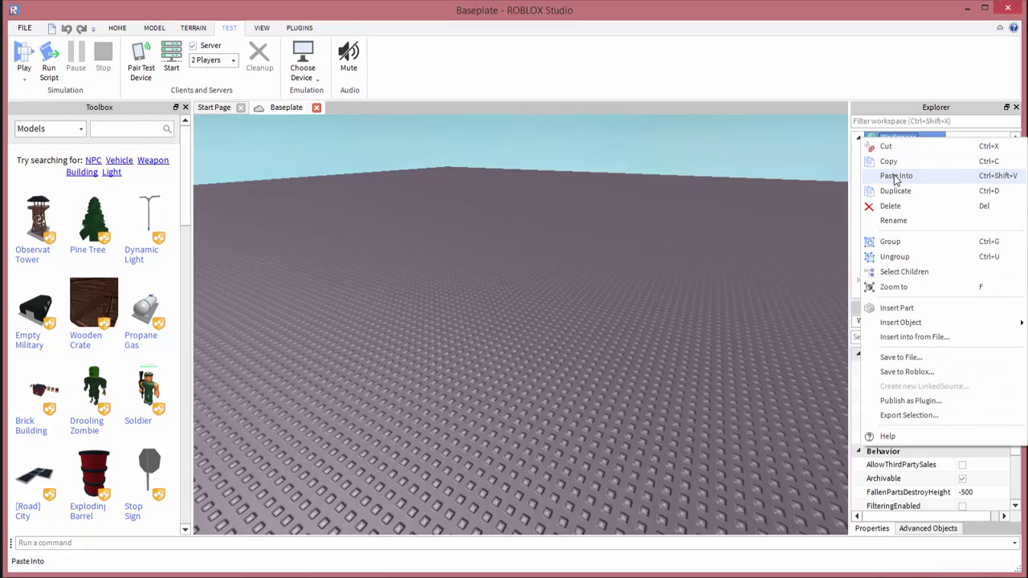
click(895, 176)
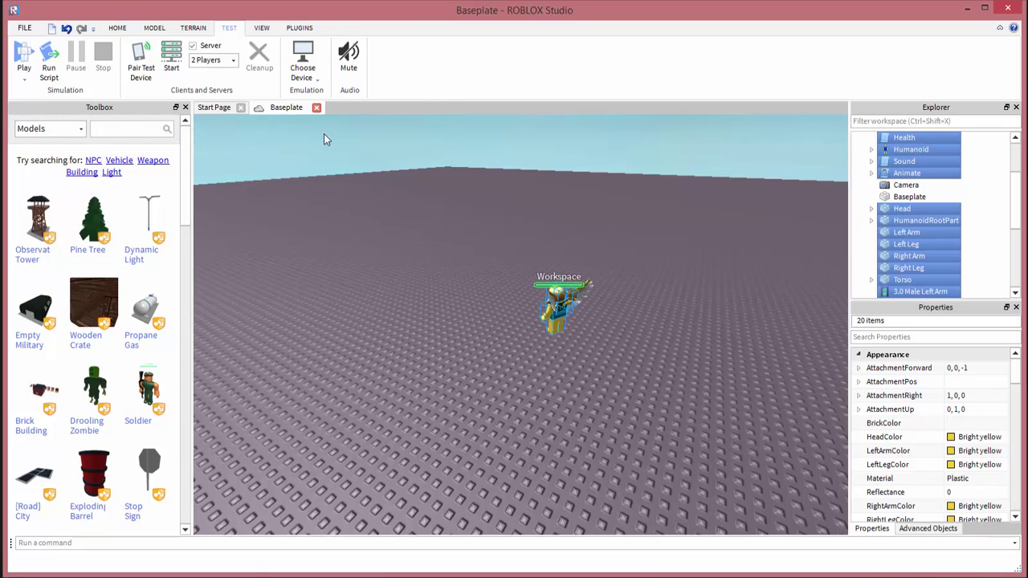
Group the pasted character parts into a single model.
click(154, 28)
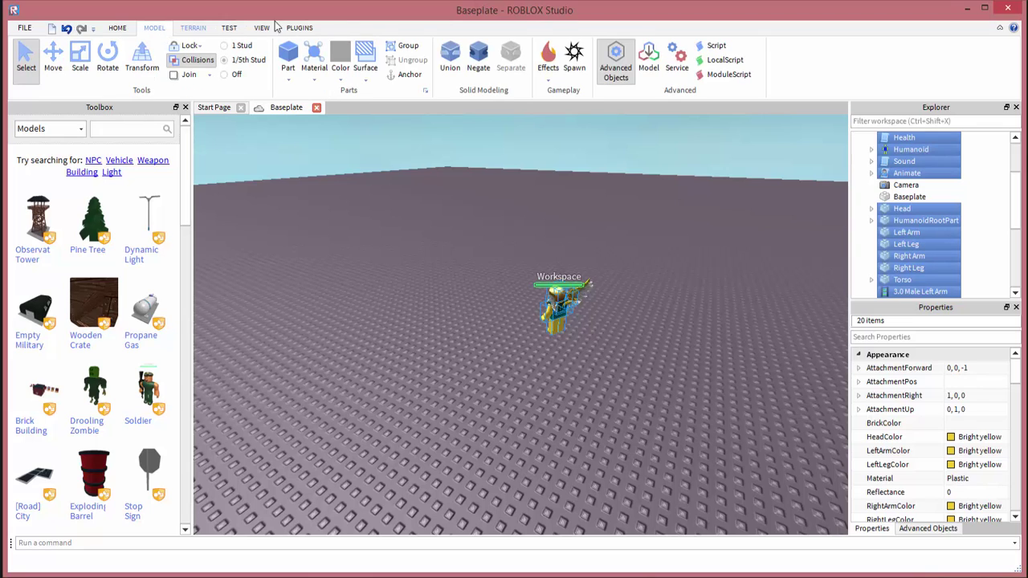
click(406, 48)
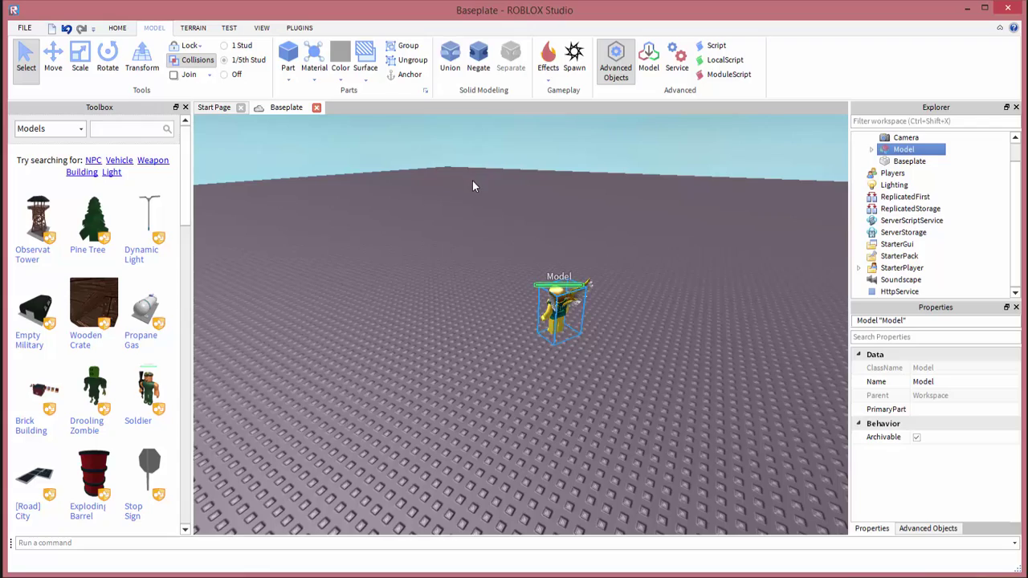
key(f)
right_drag(486, 211, 491, 205)
key(f)
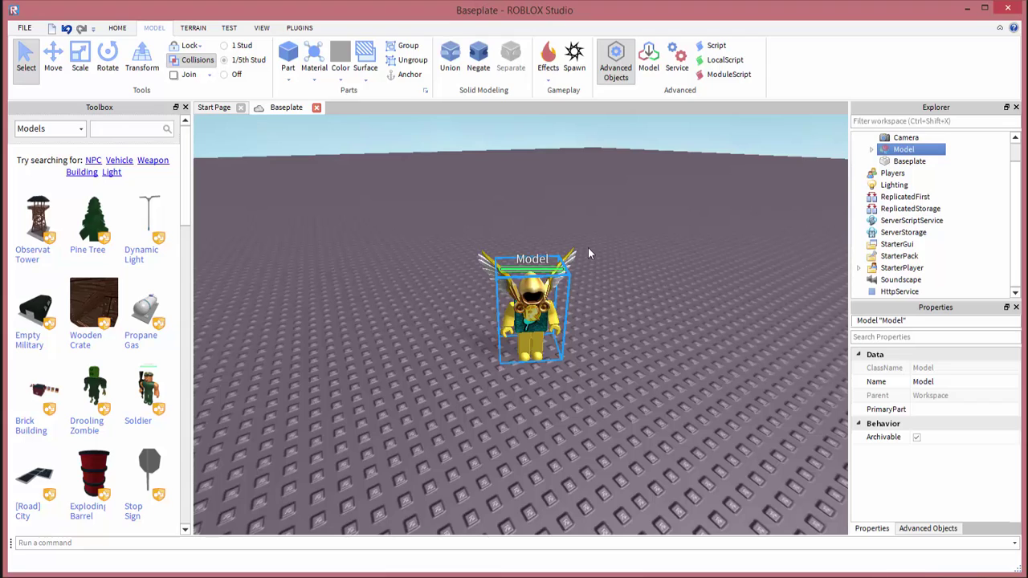
Rename the grouped character model to the logged-in account's username.
click(923, 381)
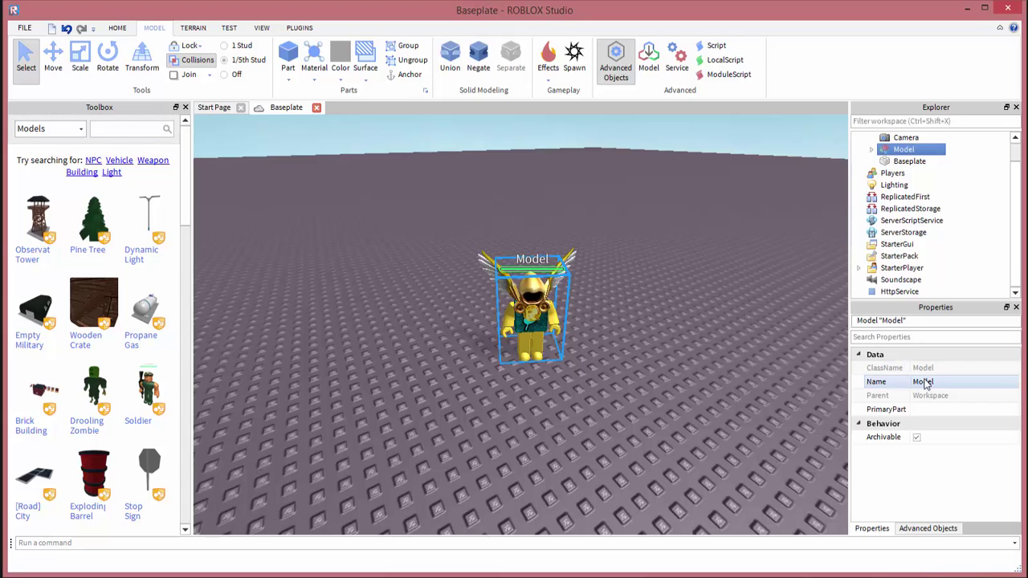
click(925, 382)
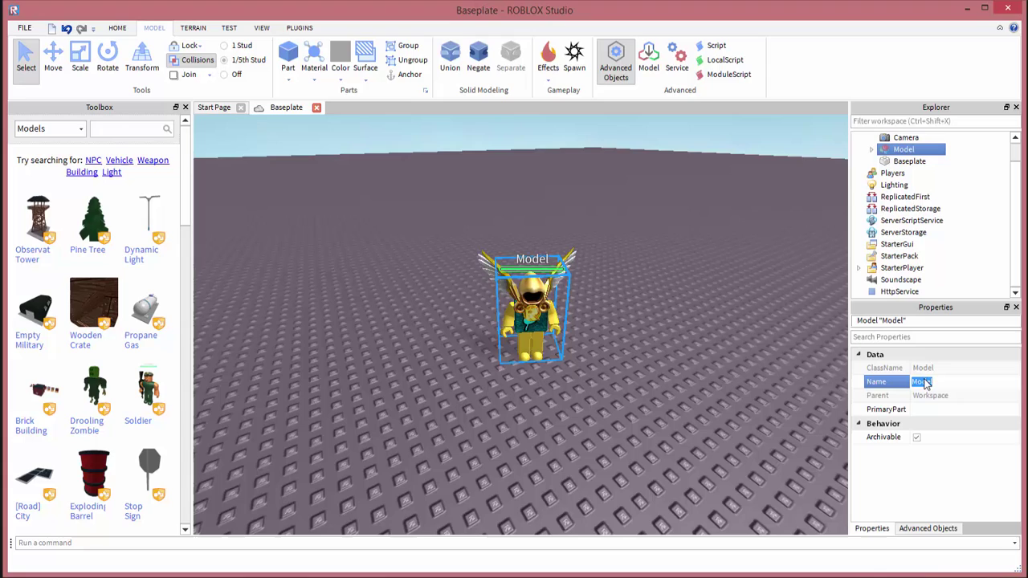
text(enyhs7)
key(Return)
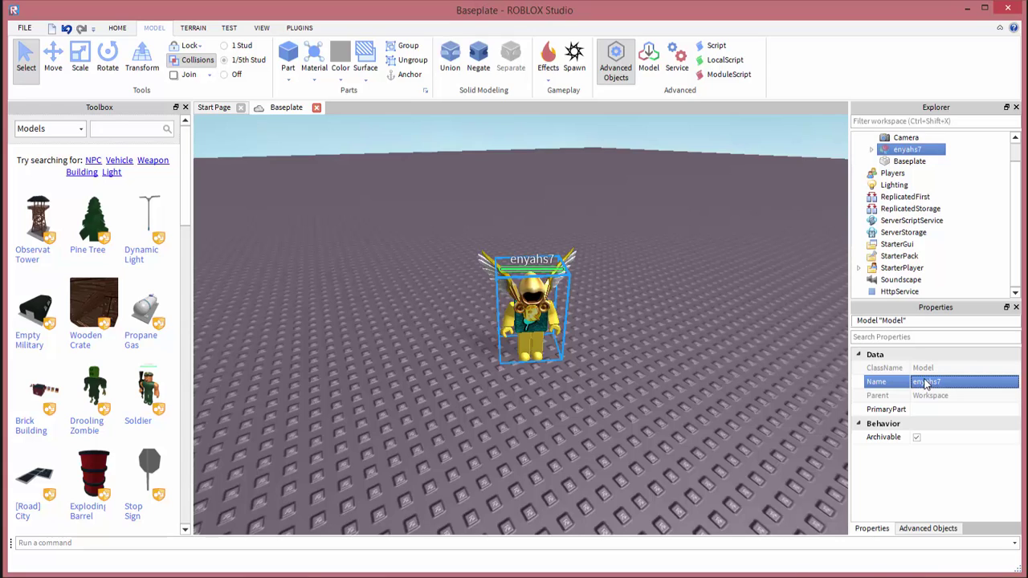
key(a)
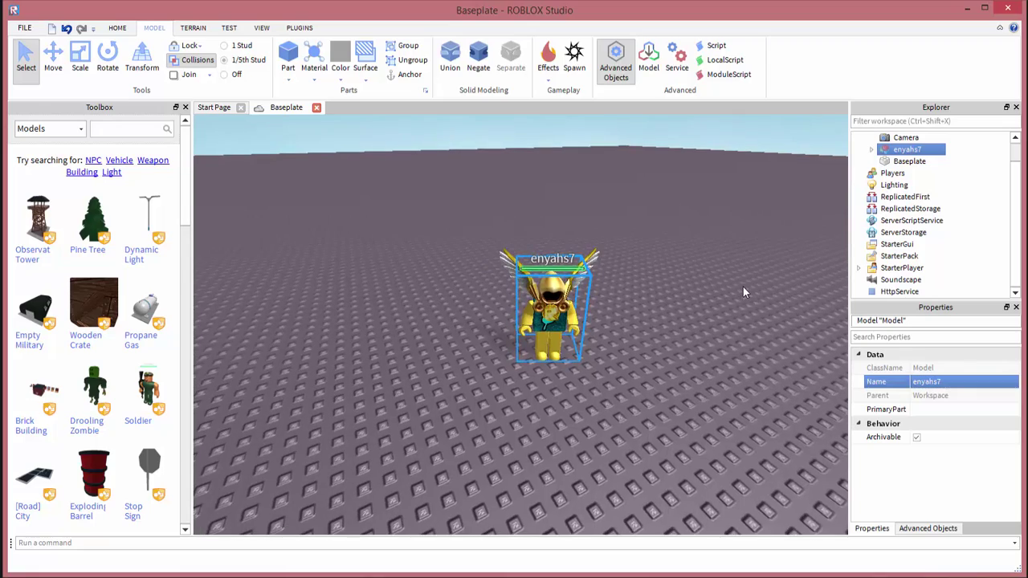
key(w)
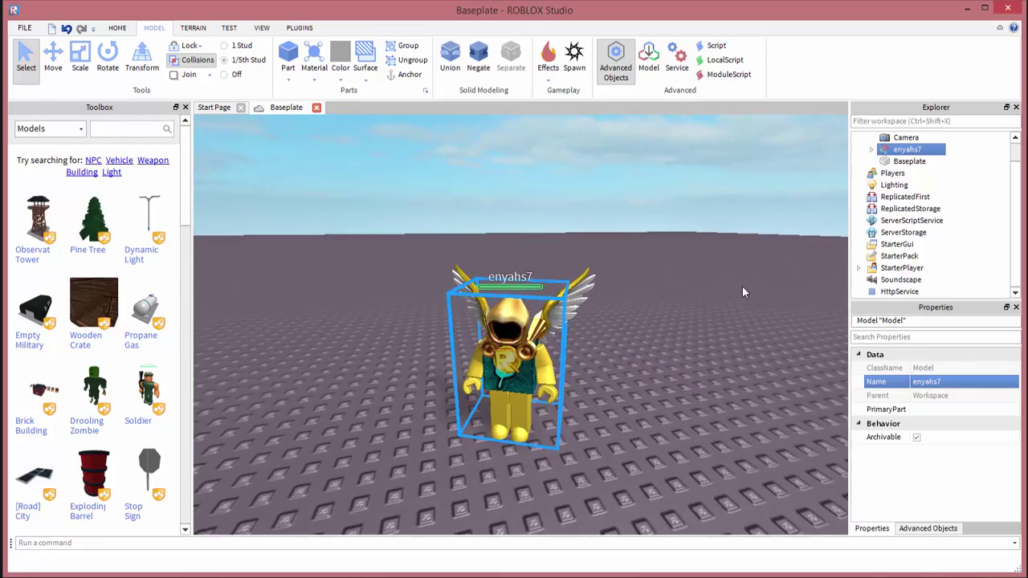
key(s)
key(w)
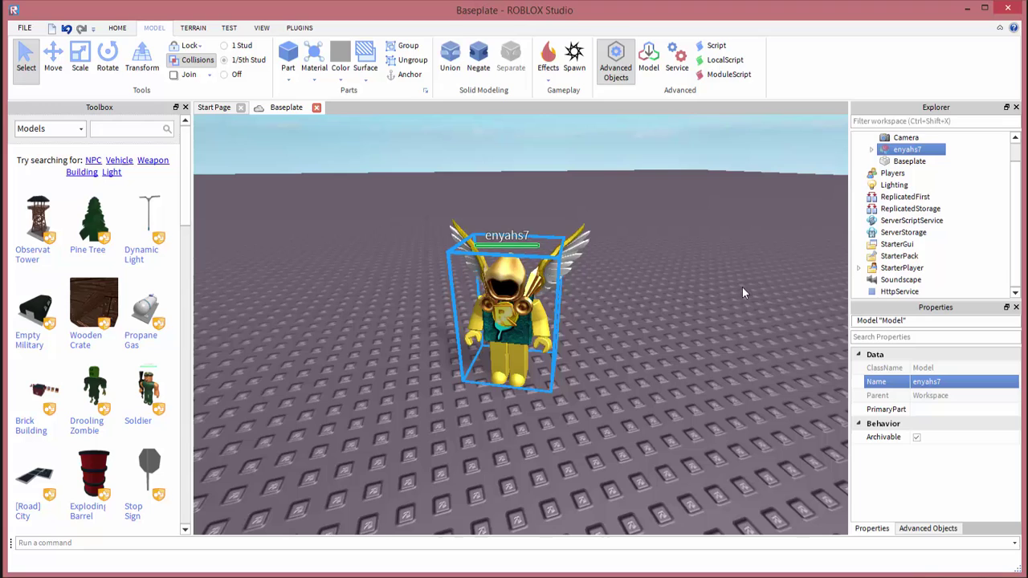
key(s)
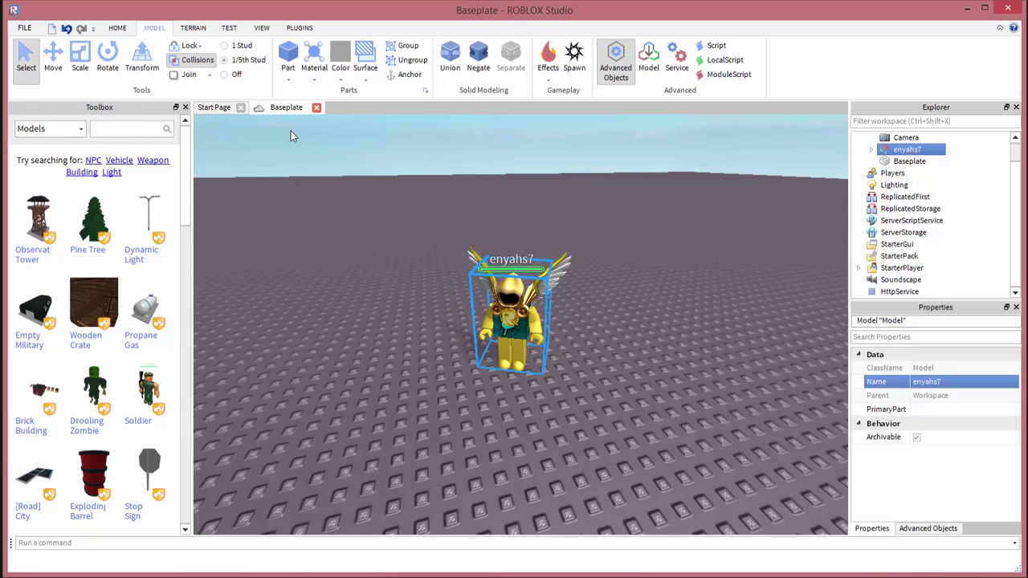
click(31, 29)
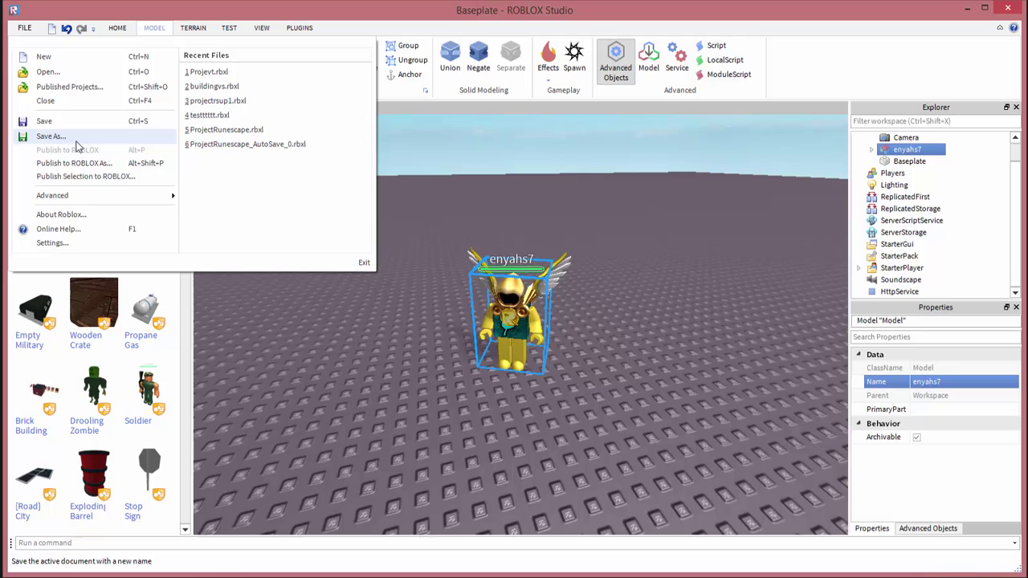
click(78, 178)
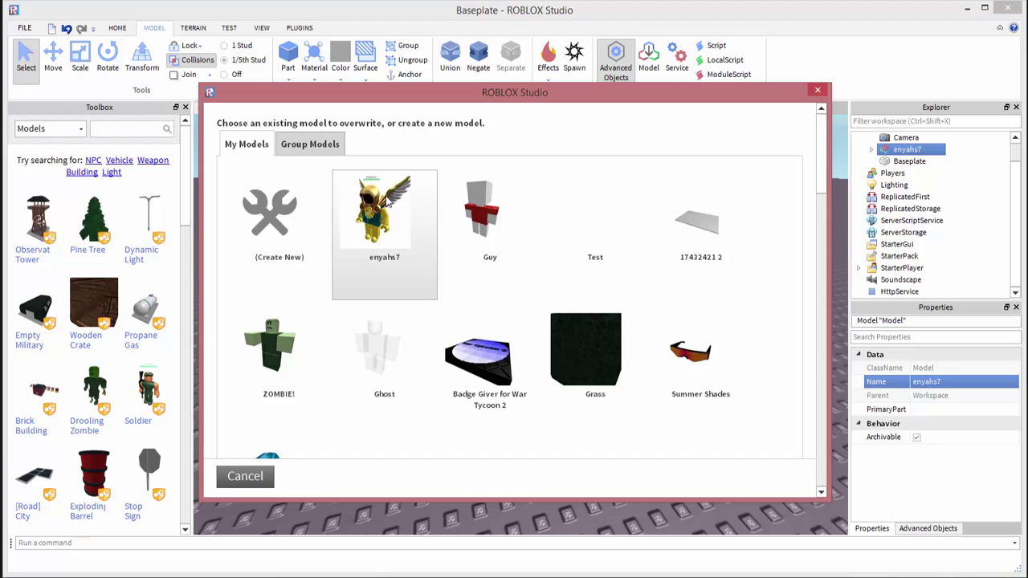
click(290, 209)
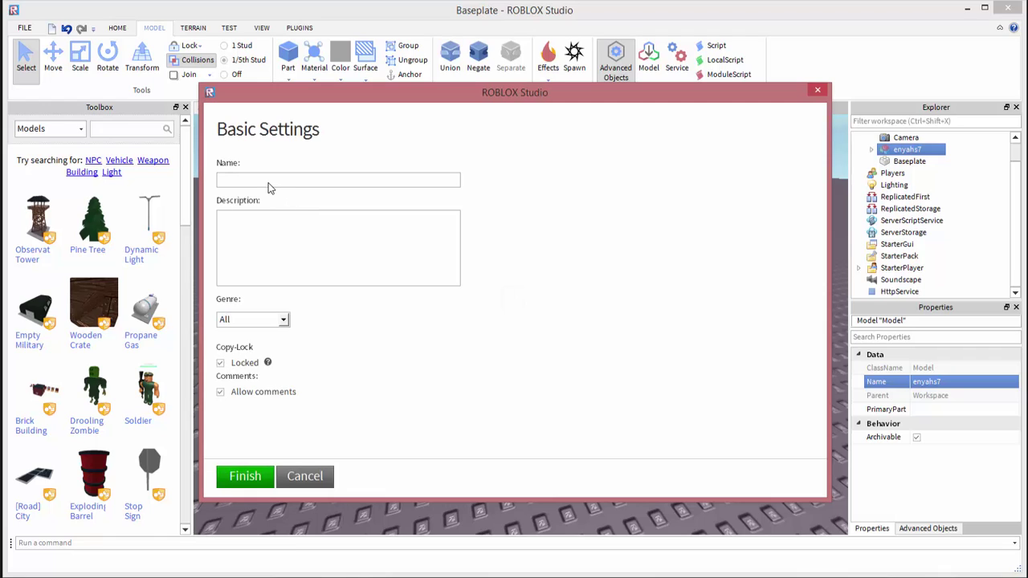
click(270, 185)
text(enyahs7)
click(271, 260)
text(This is me.)
click(321, 482)
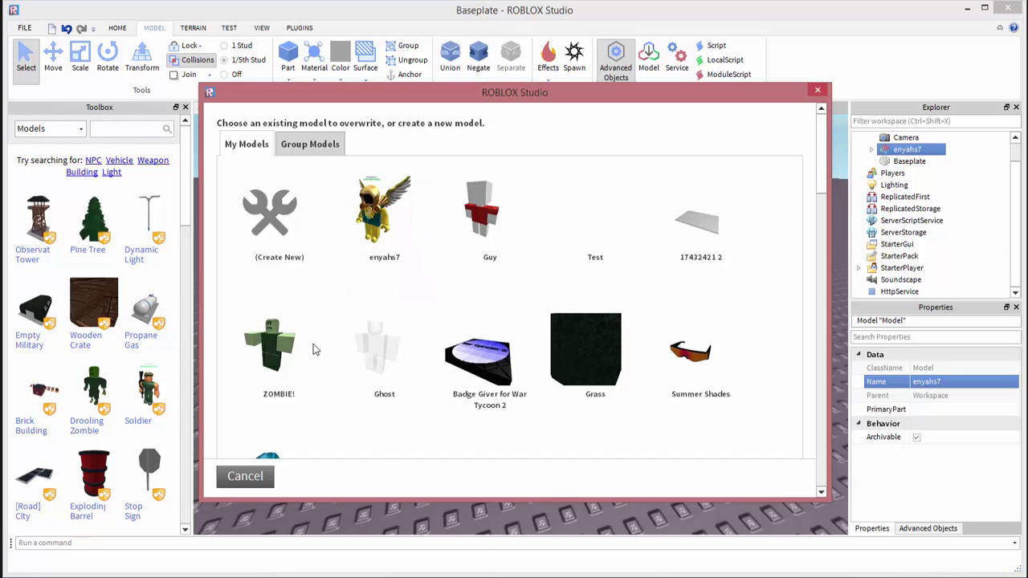
click(245, 476)
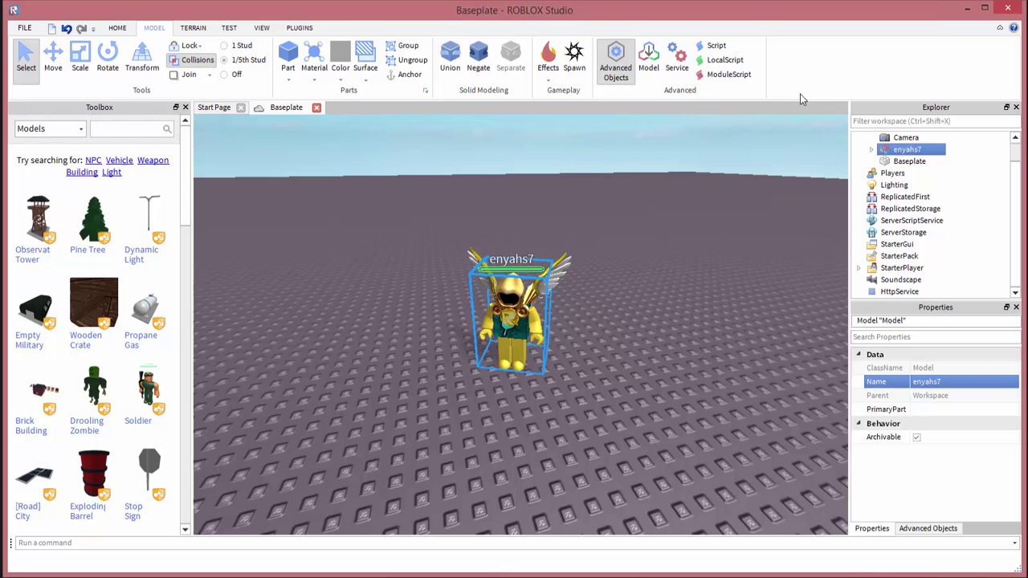
Switch from ROBLOX Studio to Chrome and open roblox.com.
click(966, 10)
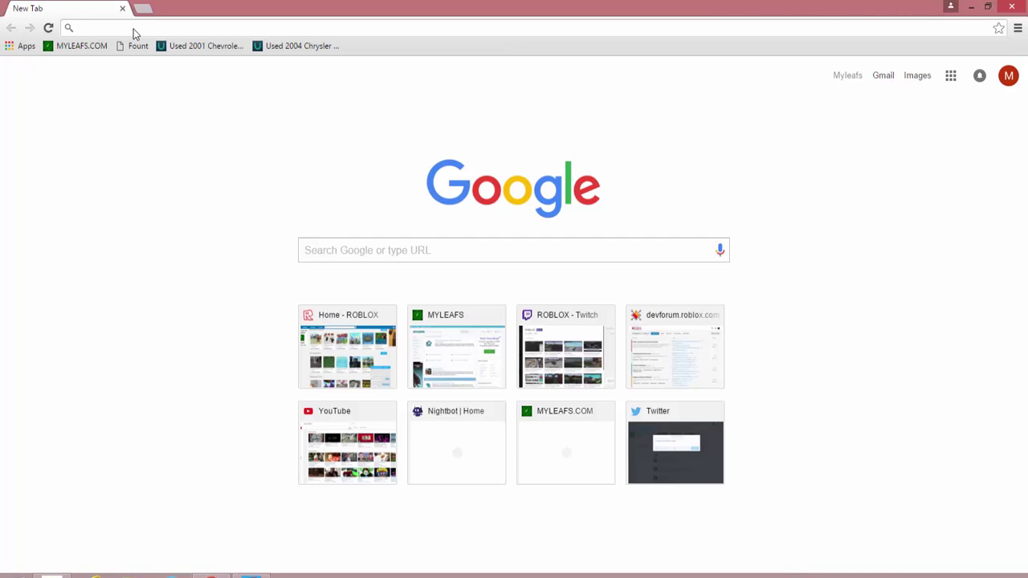
click(134, 29)
text(roblox.com)
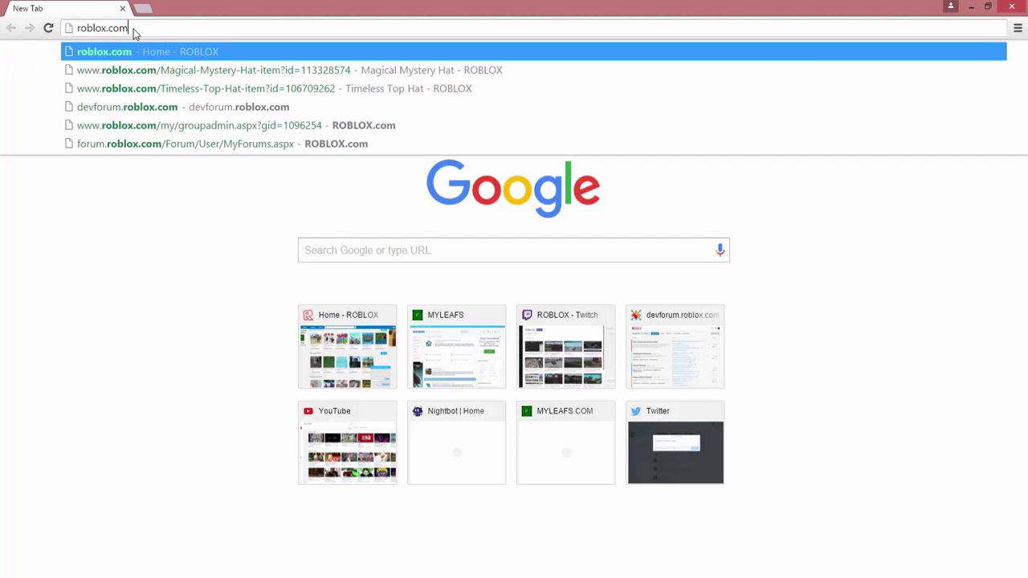
key(Return)
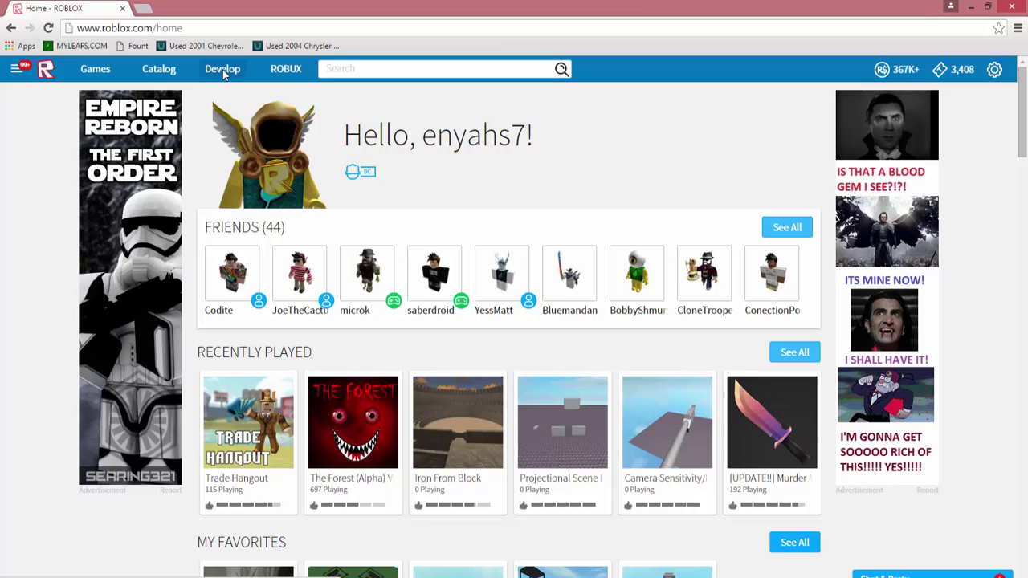
Open the published avatar model's page from the models under My Creations on the Develop page and examine its Commentary section.
click(223, 69)
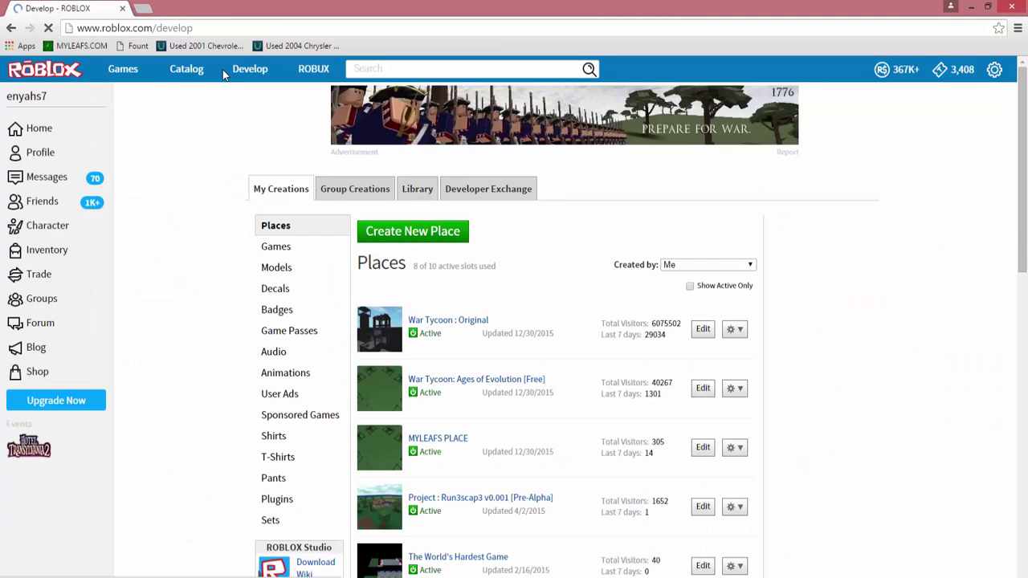
click(291, 275)
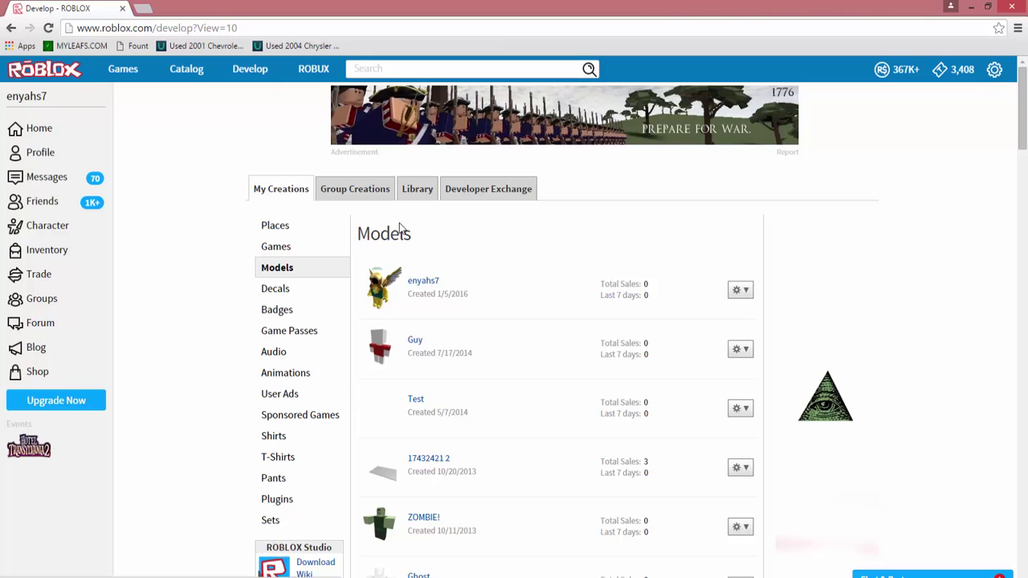
click(395, 289)
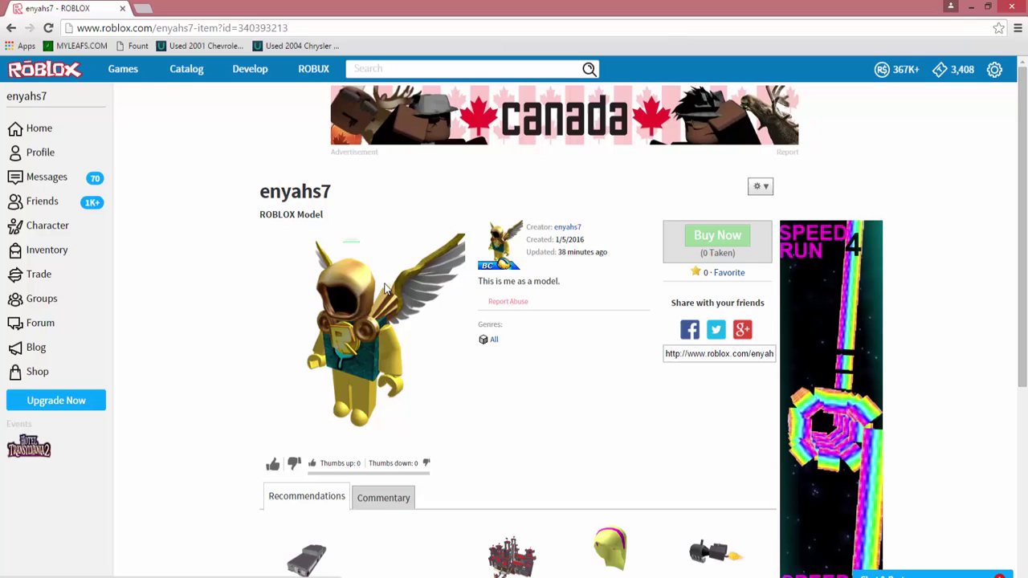
scroll(390, 258, down, 1)
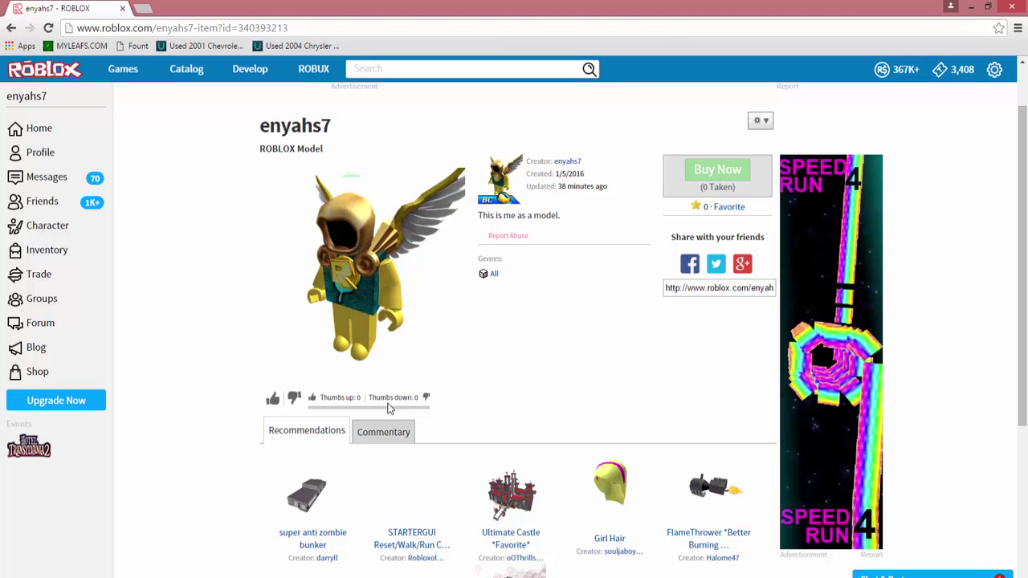
click(383, 432)
scroll(394, 418, down, 3)
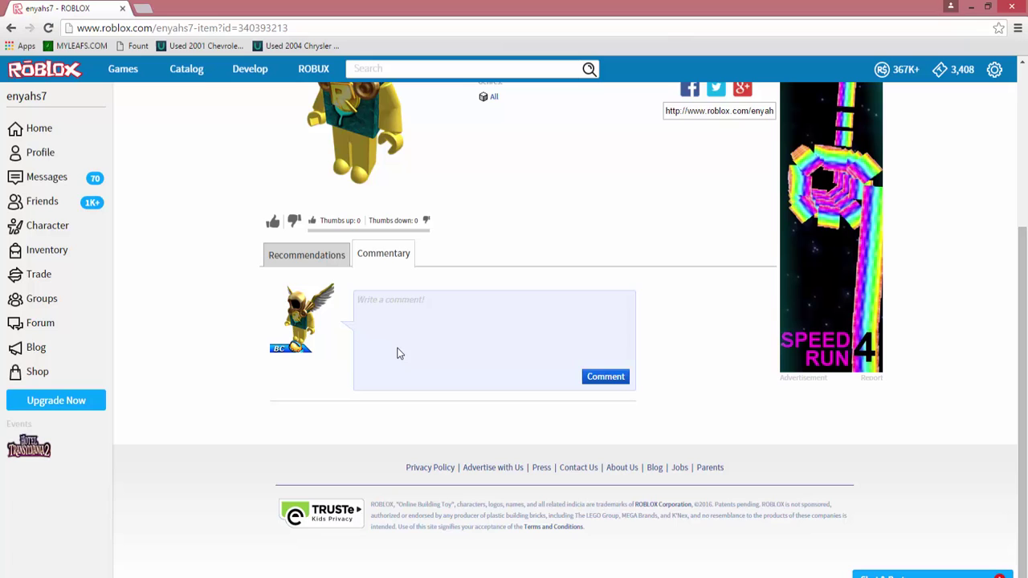
scroll(399, 353, up, 3)
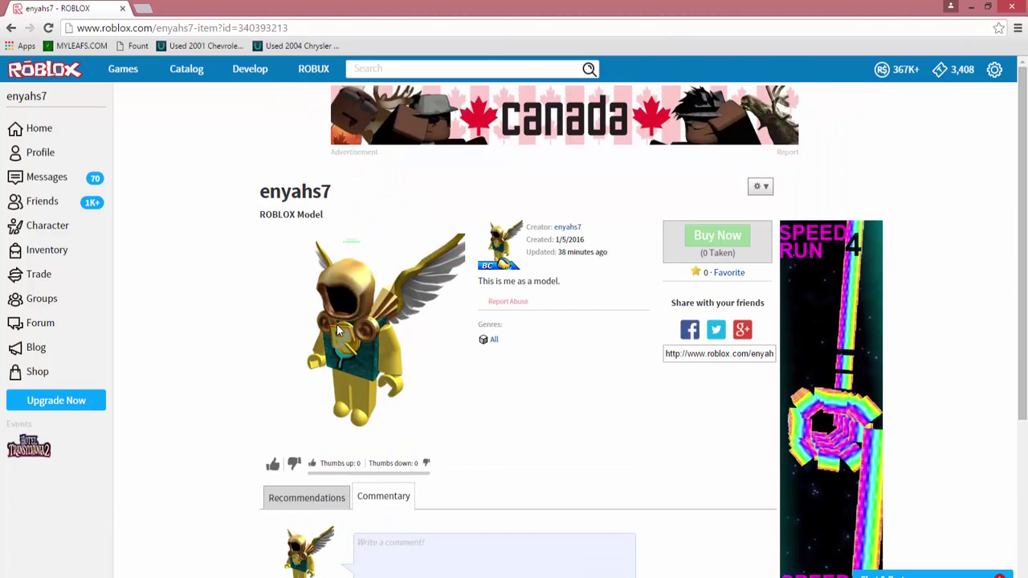
scroll(332, 321, down, 2)
scroll(331, 316, up, 2)
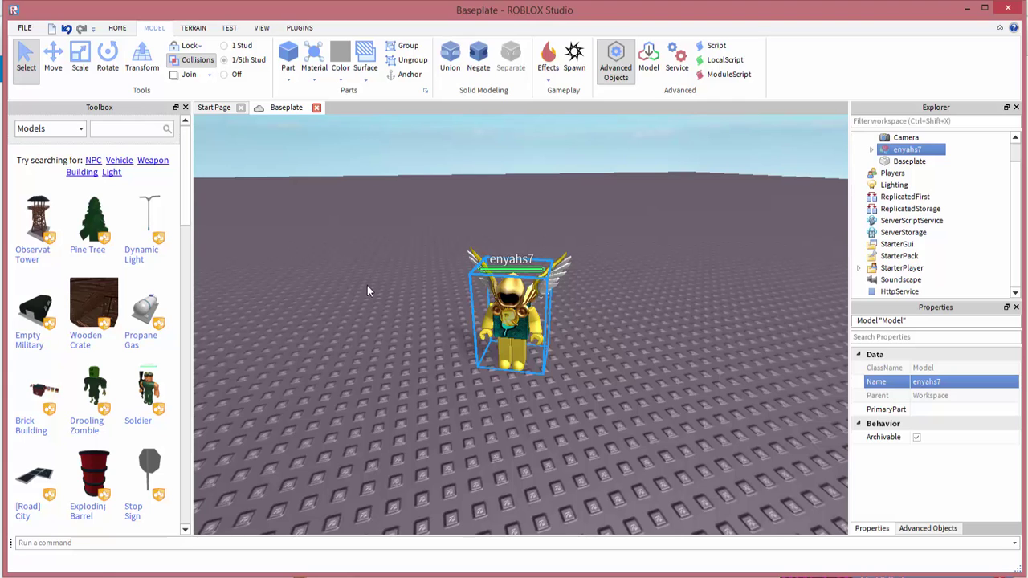
key(a)
key(a)
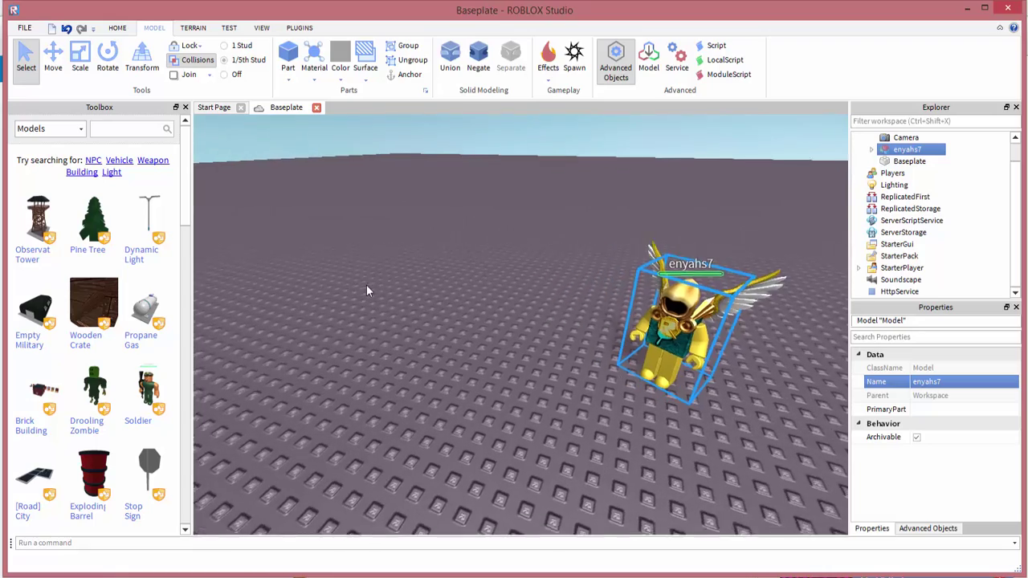
key(s)
key(d)
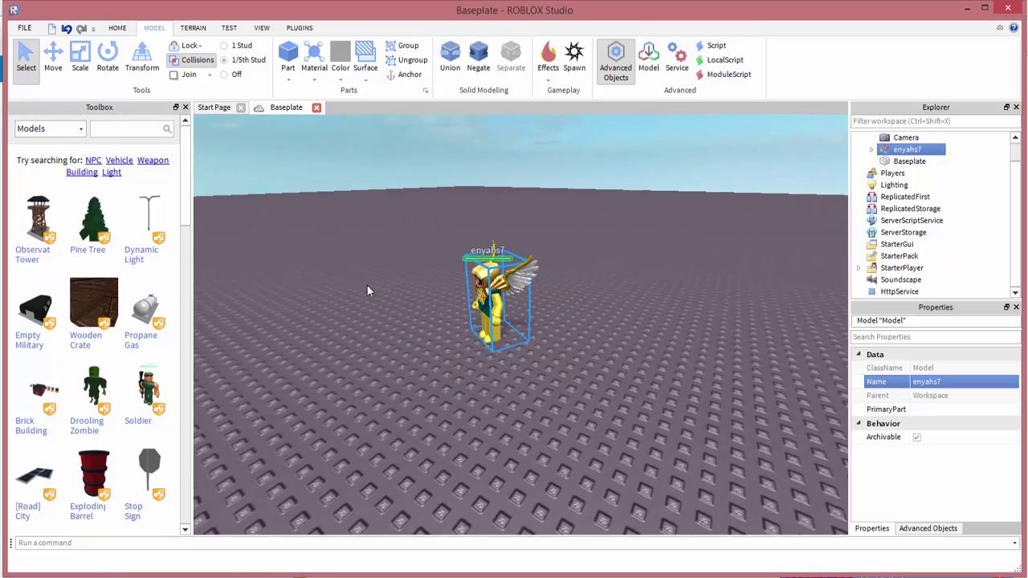
key(a)
key(d)
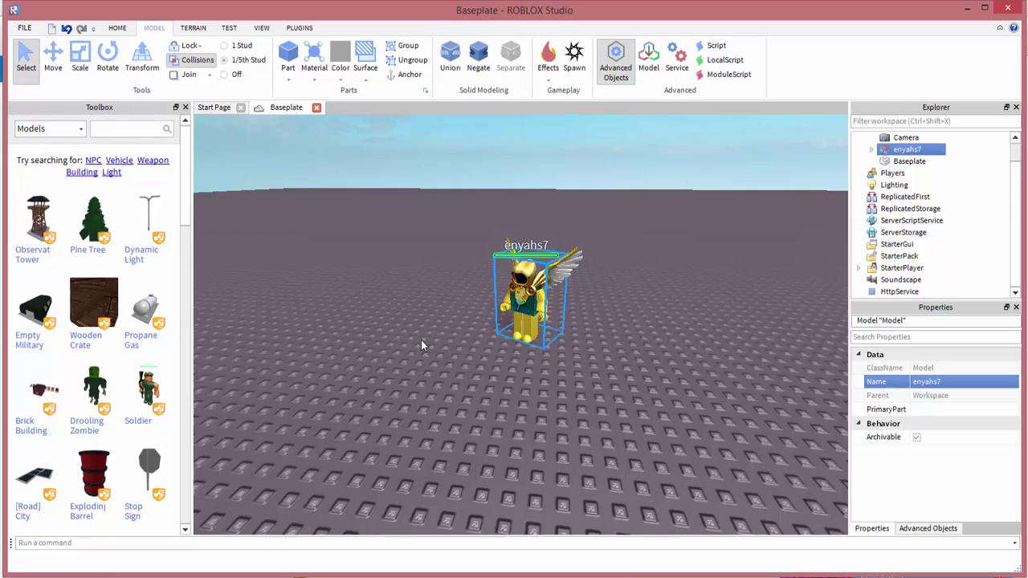
right_drag(399, 270, 398, 257)
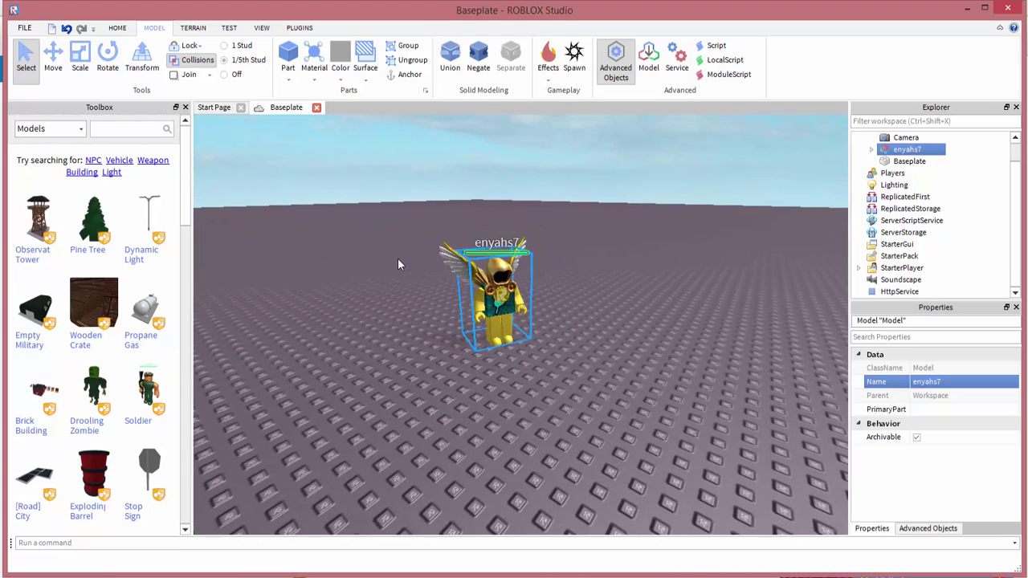
Show My Models in the Toolbox and insert the published avatar model into the baseplate place.
click(261, 28)
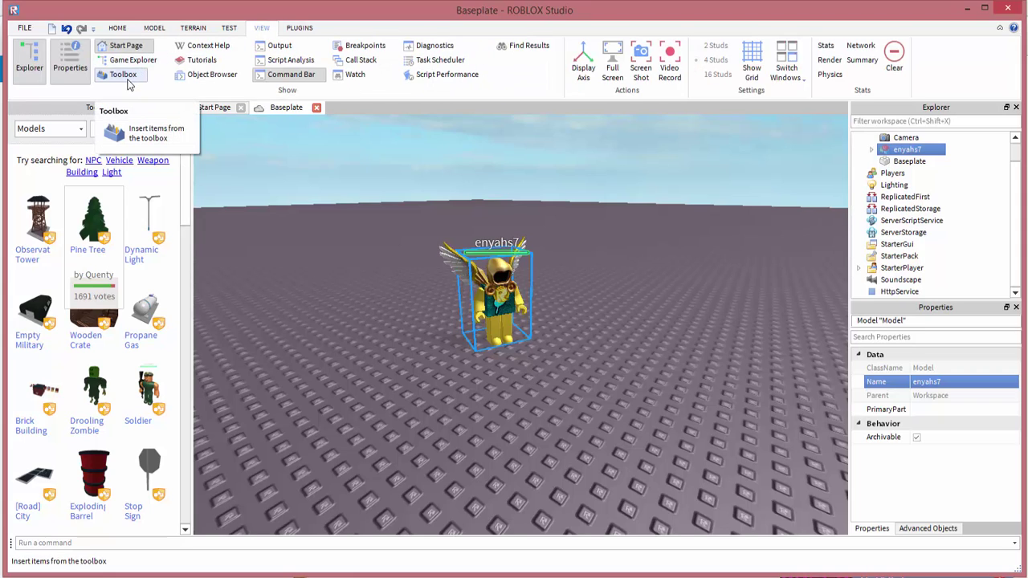
click(124, 75)
click(124, 75)
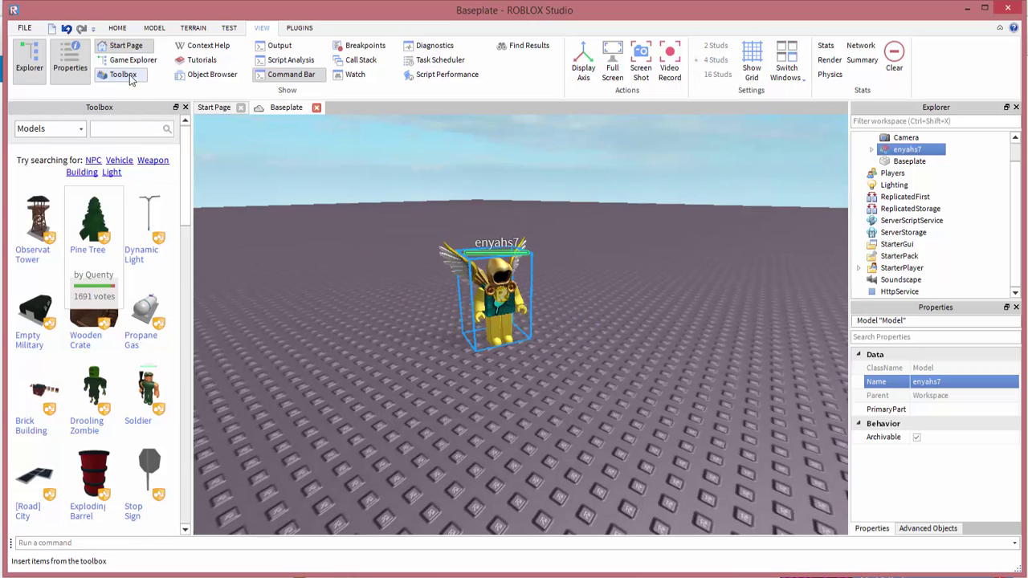
click(65, 131)
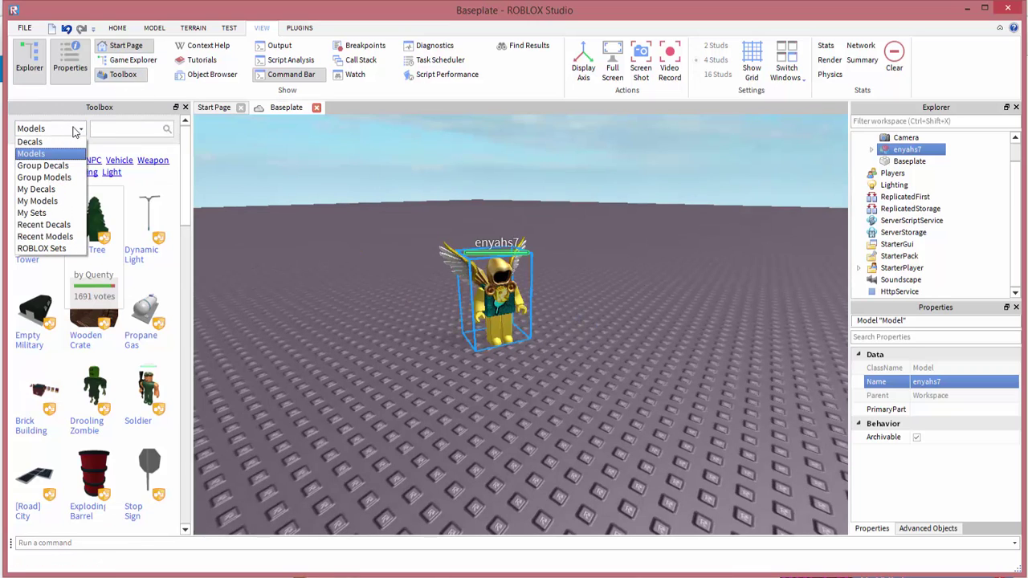
click(50, 202)
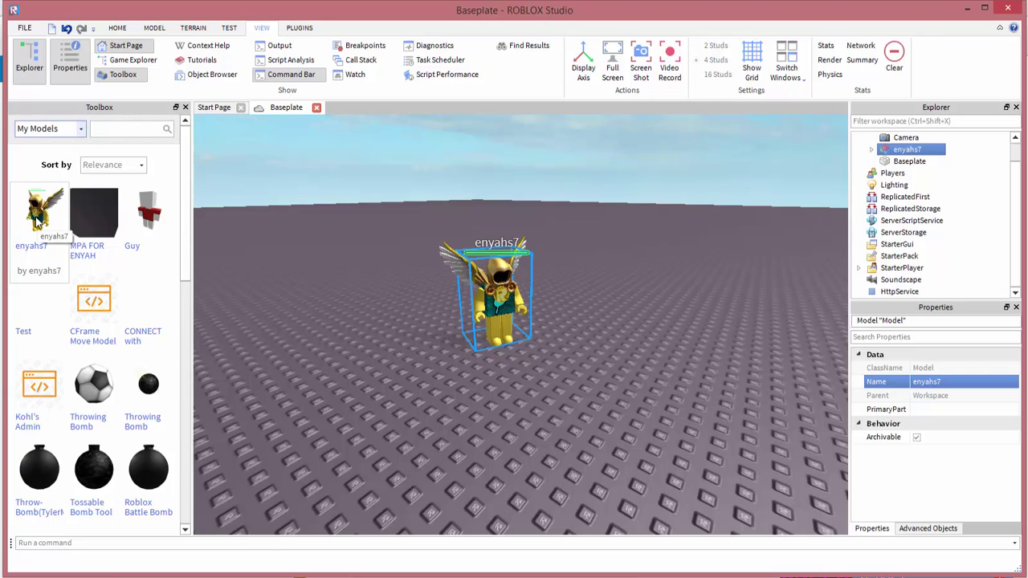
click(36, 221)
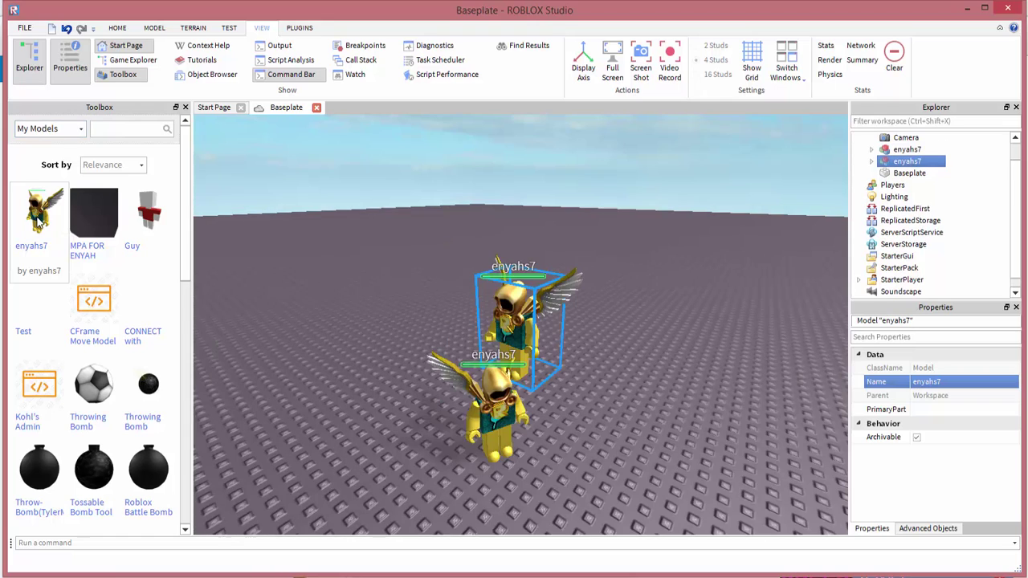